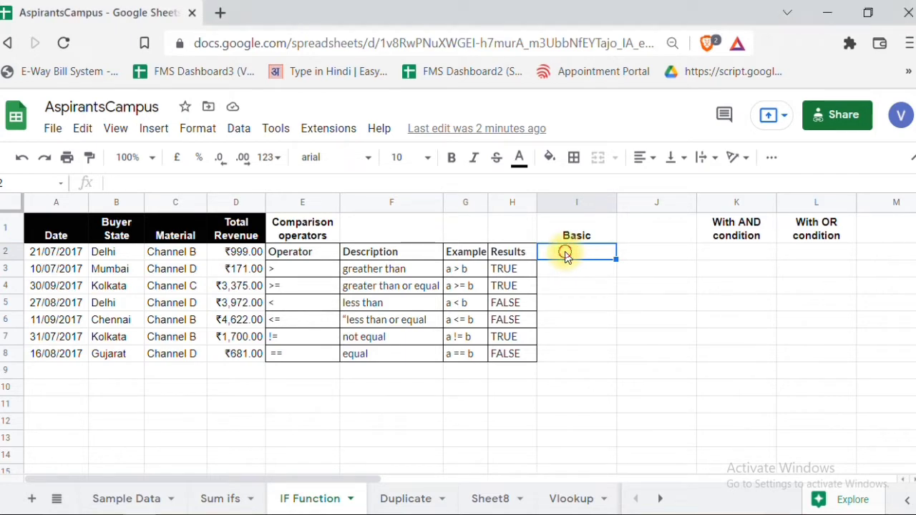
Start an IF formula in cell I2 under the Basic heading and turn on formula help
double_click(566, 252)
text(=if)
click(565, 259)
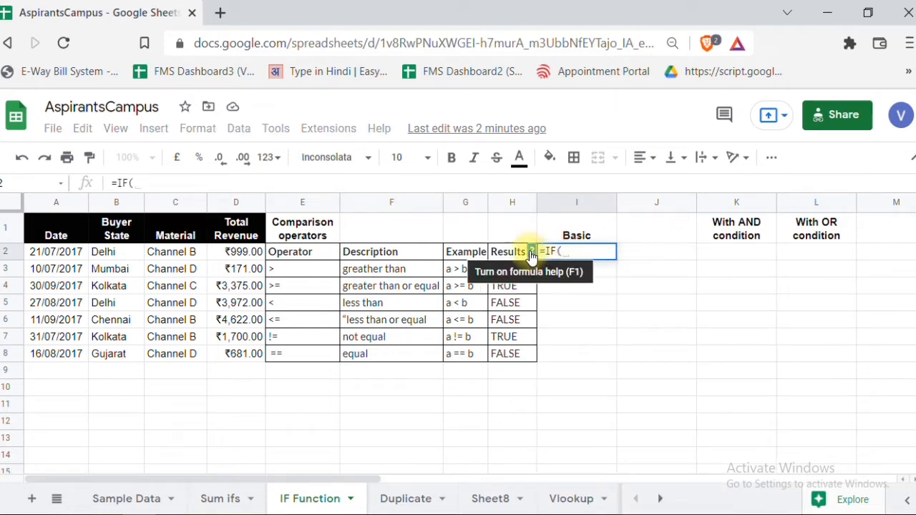
click(531, 253)
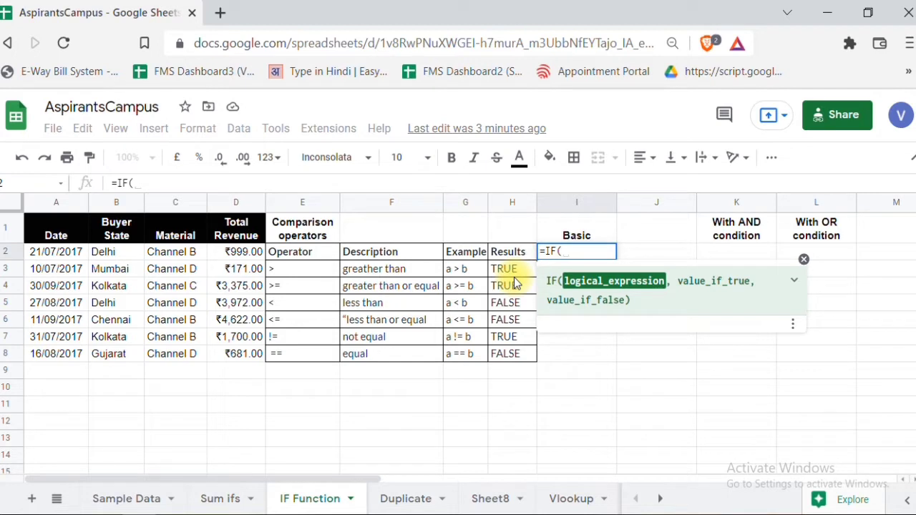
Complete the formula in I2 as =IF(D2>1000,"true","false")
click(241, 259)
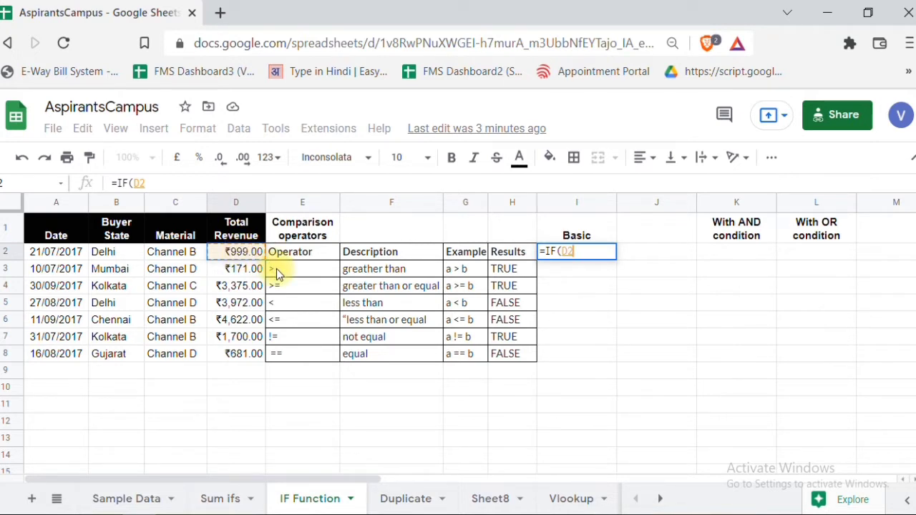
text(>1000)
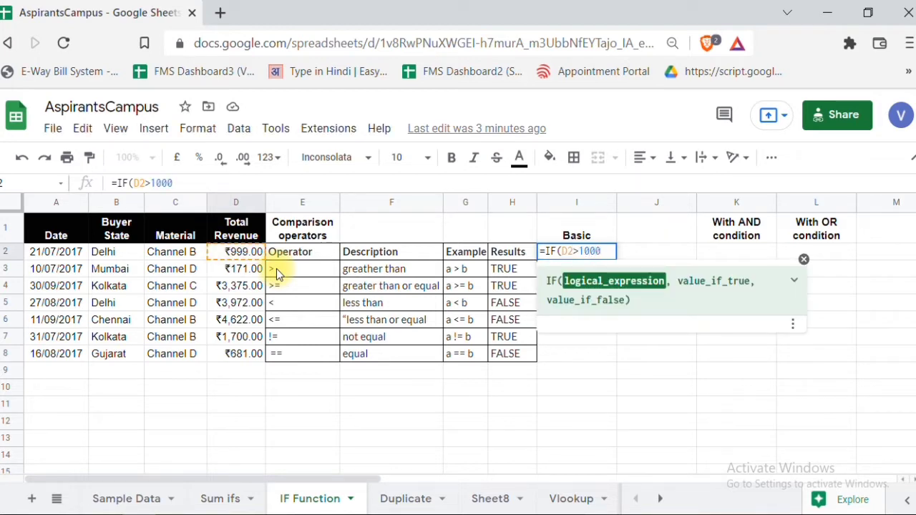
text(, ")
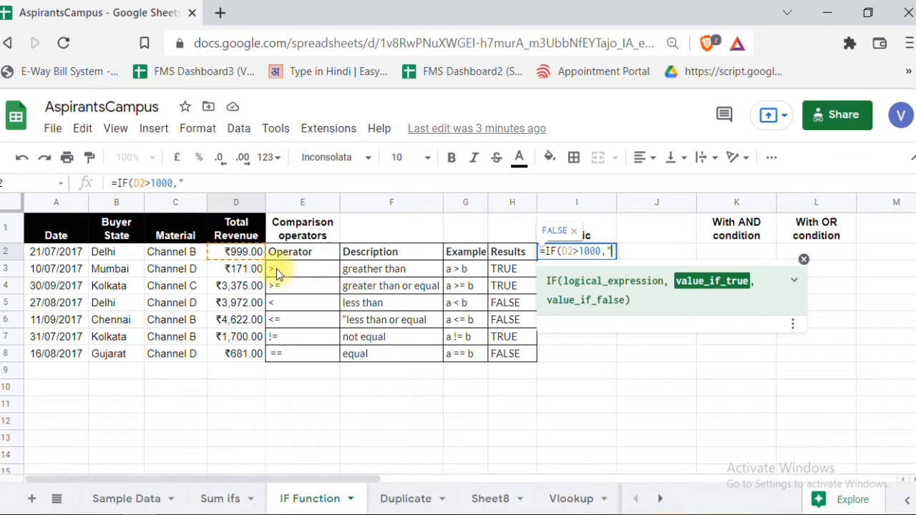
text(true")
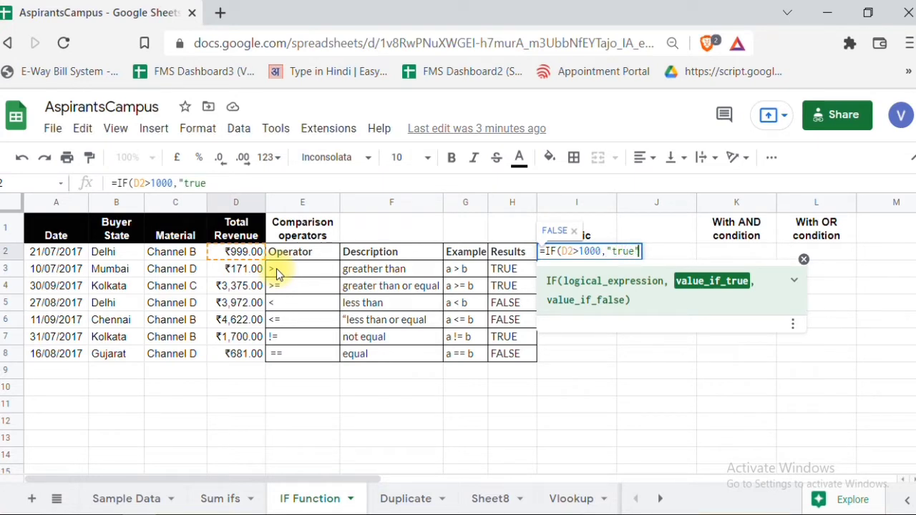
text(,F)
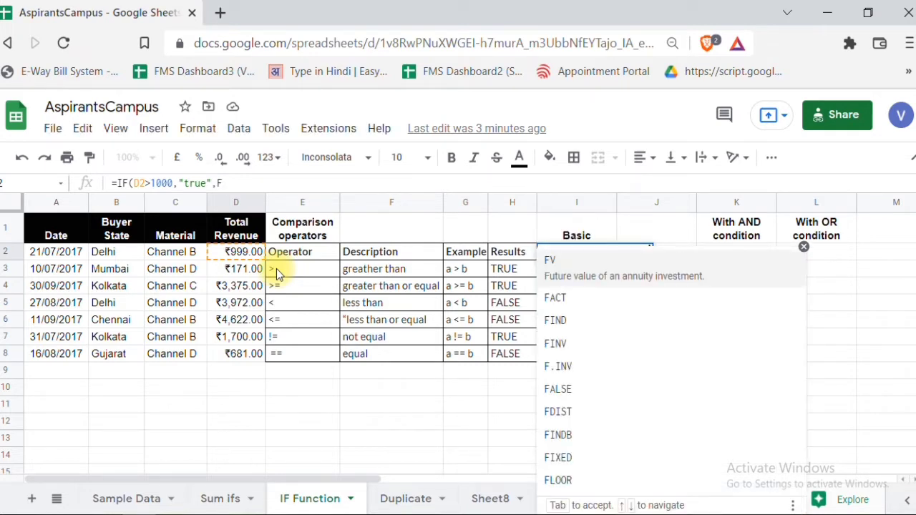
key(BackSpace)
text("fal)
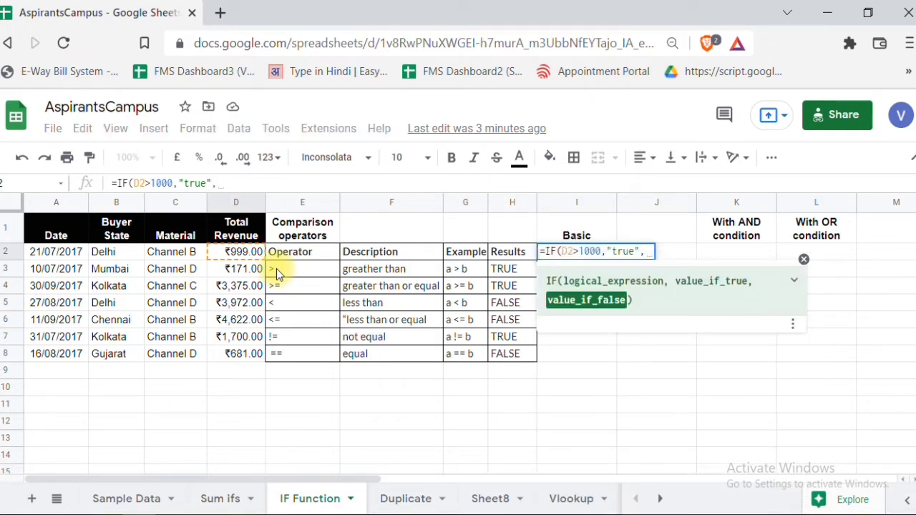
text(se"))
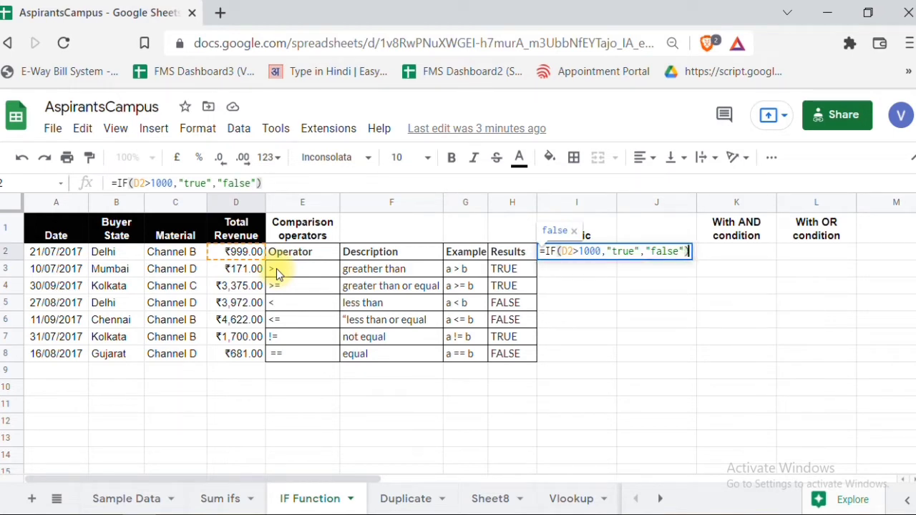
key(Return)
key(Up)
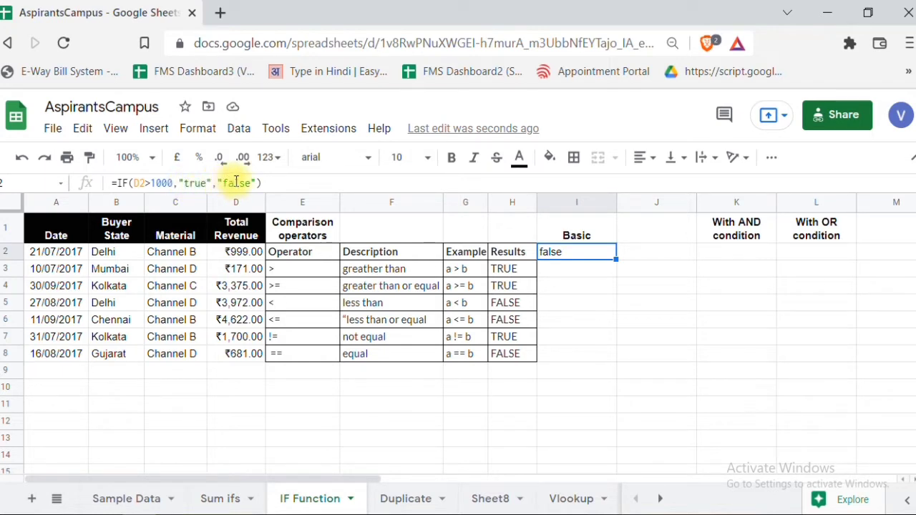
Examine the Total Revenue values in column D against the 1000 threshold
click(238, 256)
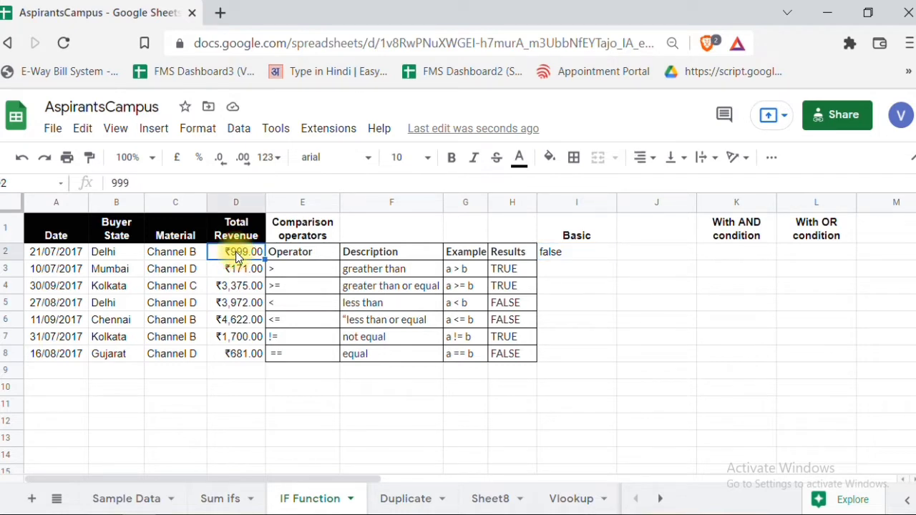
key(Down)
key(Down)
key(Down)
key(Down)
key(Down)
key(Down)
key(Down)
key(Down)
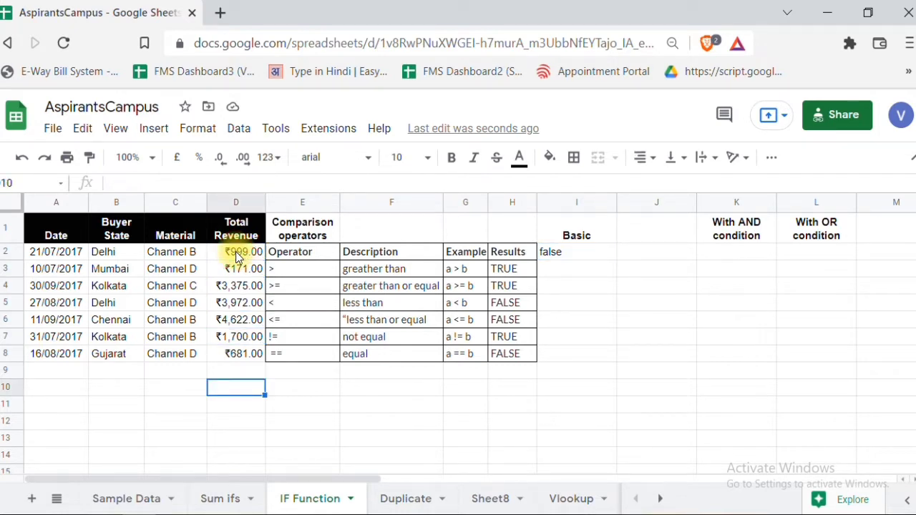
key(Up)
key(Up)
key(Up)
key(Up)
key(Up)
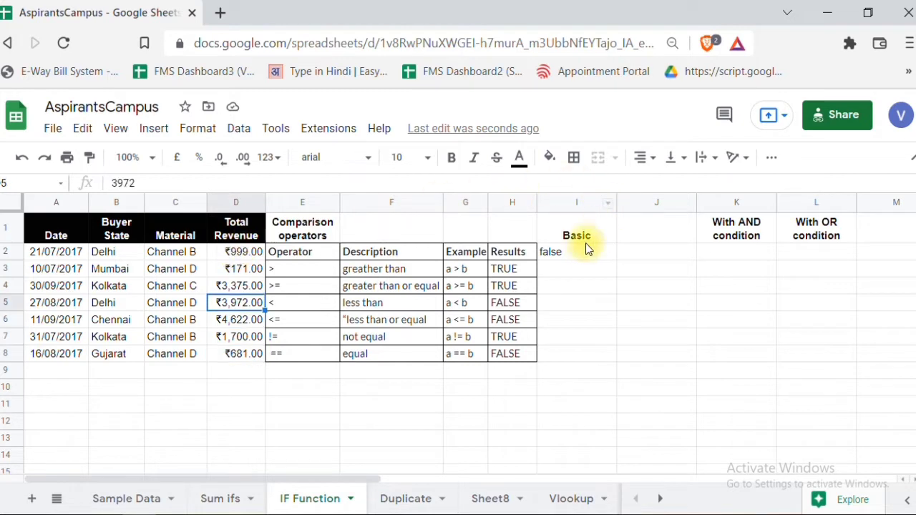
Fill the IF formula from I2 down through I8
click(578, 256)
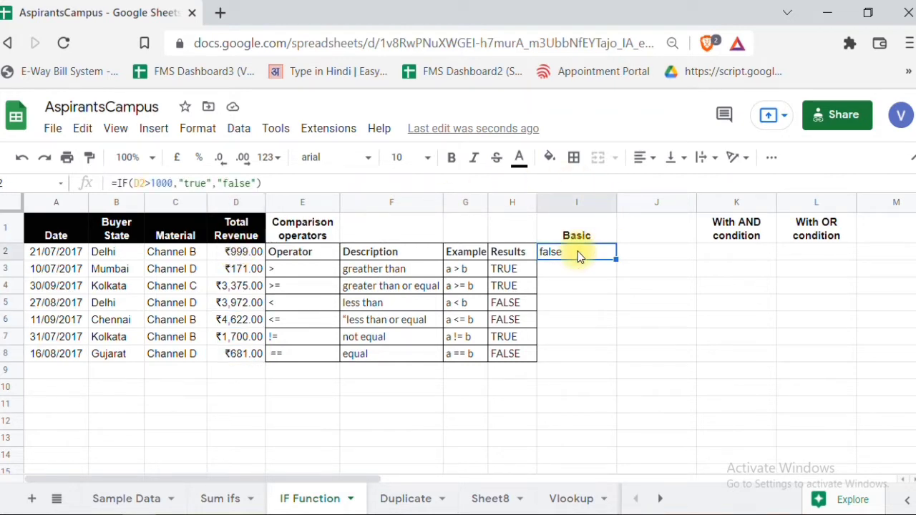
key(Right)
key(Left)
key(Down)
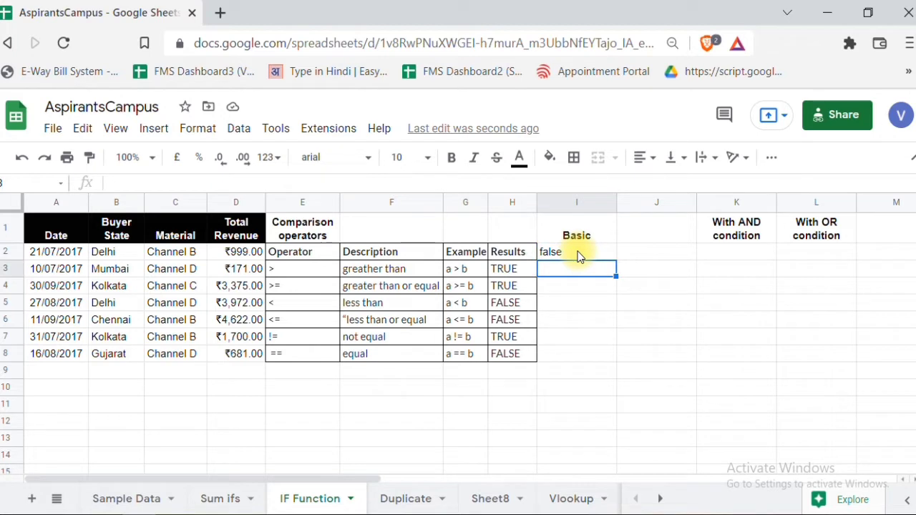
key(Up)
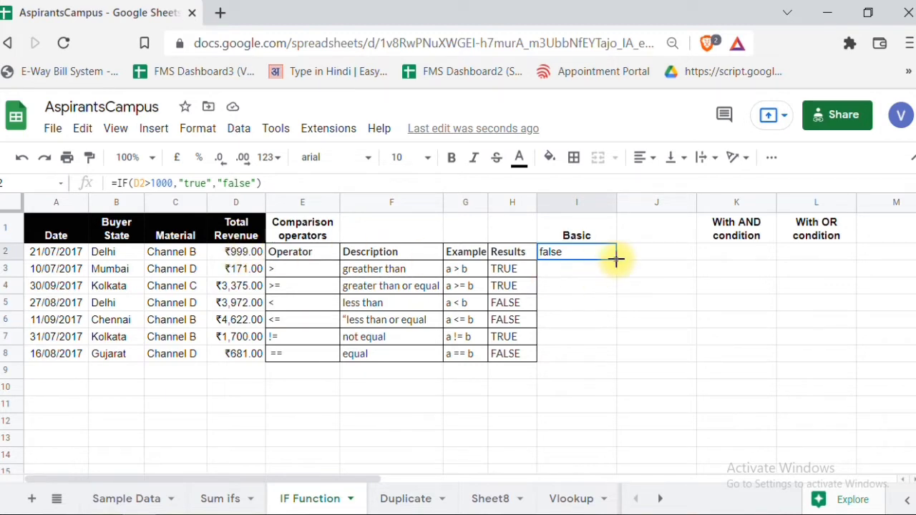
drag(617, 260, 612, 358)
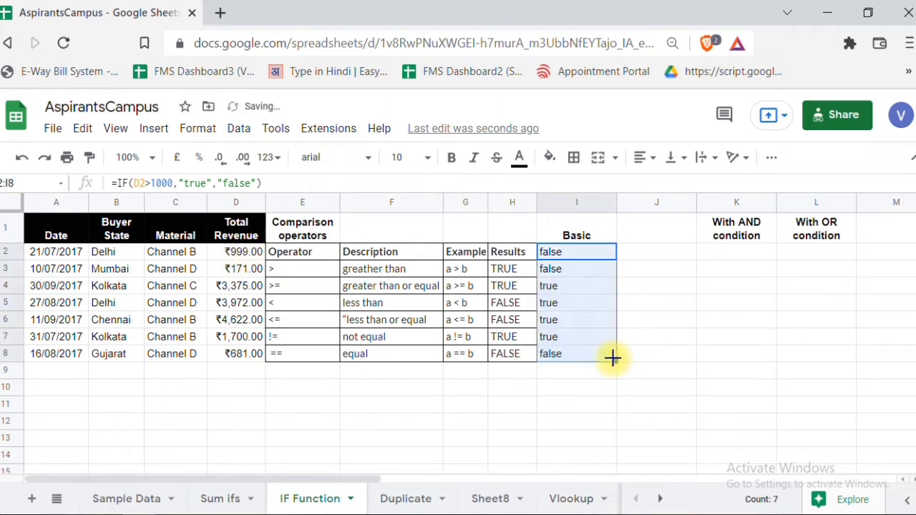
Compare the IF results in column I with the Total Revenue values in column D
click(582, 292)
key(Left)
key(Left)
key(Left)
key(Left)
key(Left)
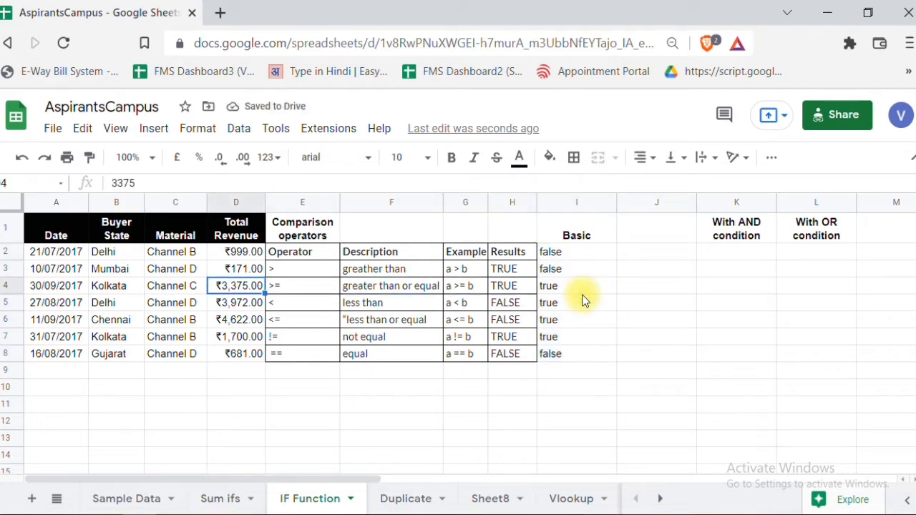
key(Up)
key(Up)
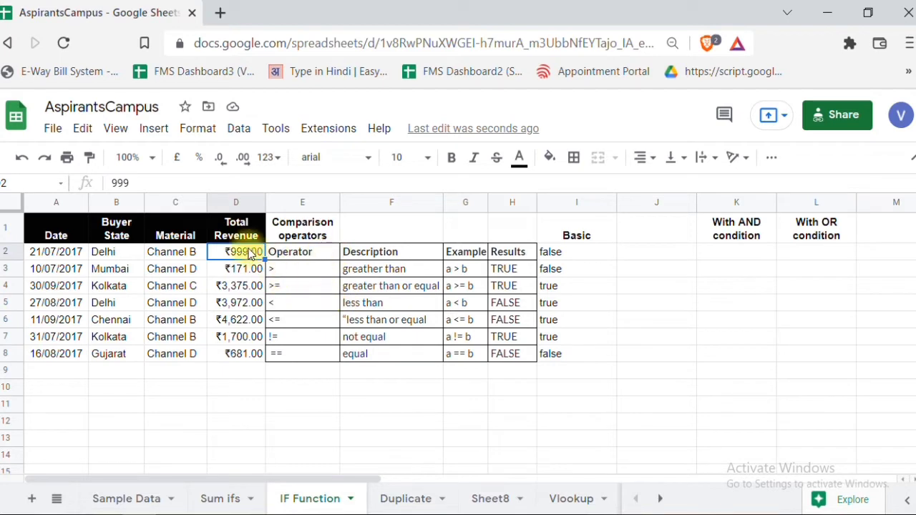
key(Down)
key(Down)
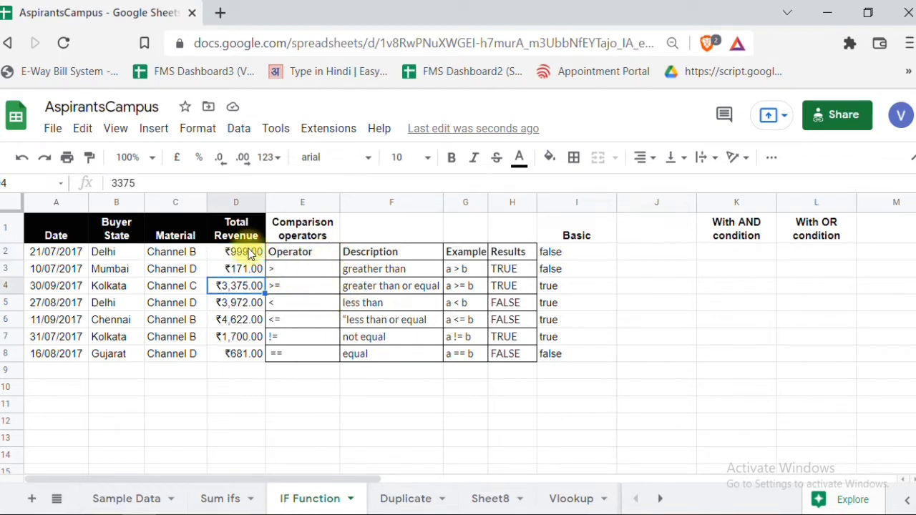
click(557, 287)
key(Up)
key(Up)
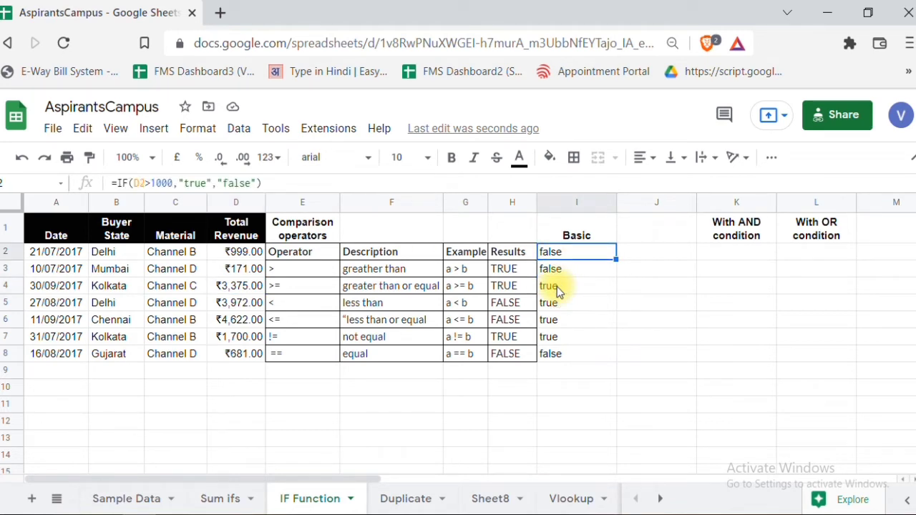
key(Down)
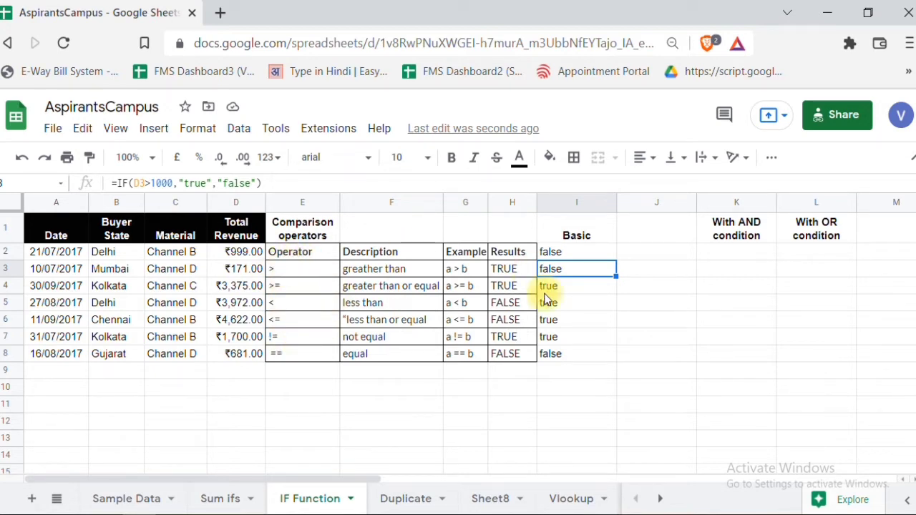
Change the value-if-true text in the I2 formula to "ok"
click(550, 254)
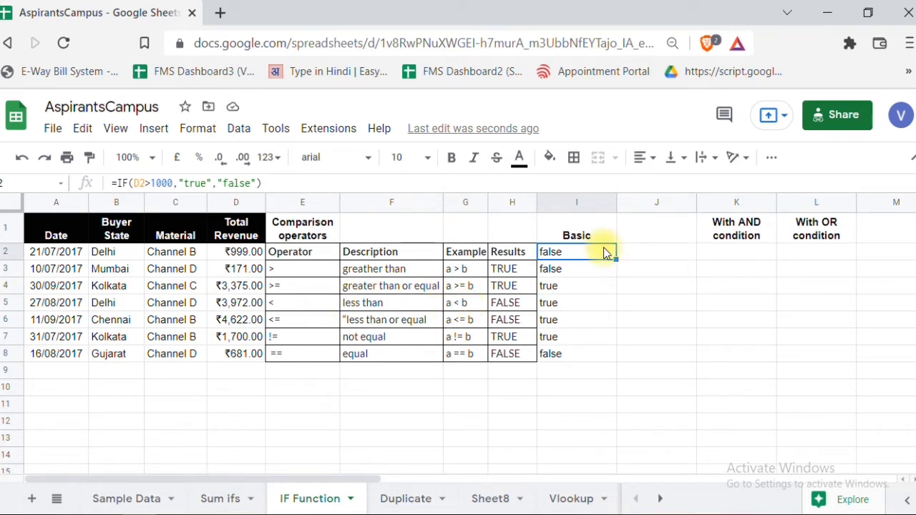
double_click(568, 252)
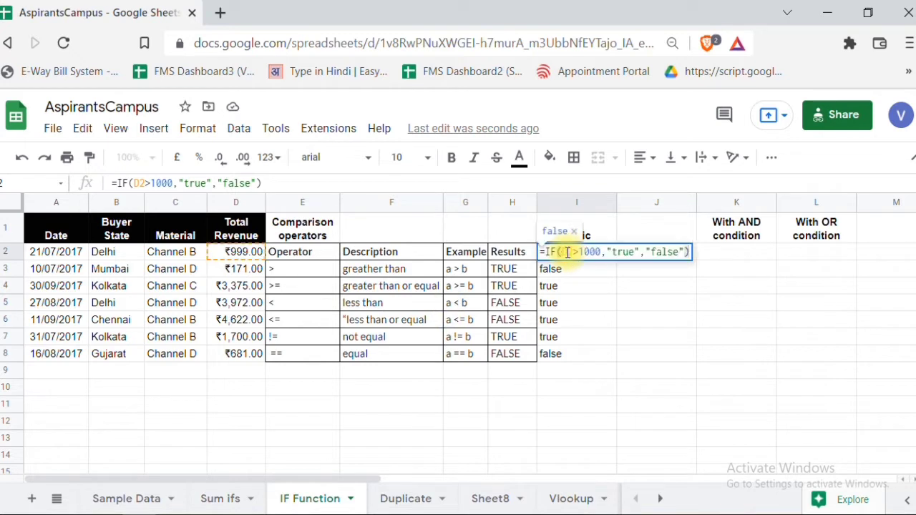
key(Left)
key(Left)
key(Left)
key(Left)
key(Left)
key(Left)
key(Left)
key(Left)
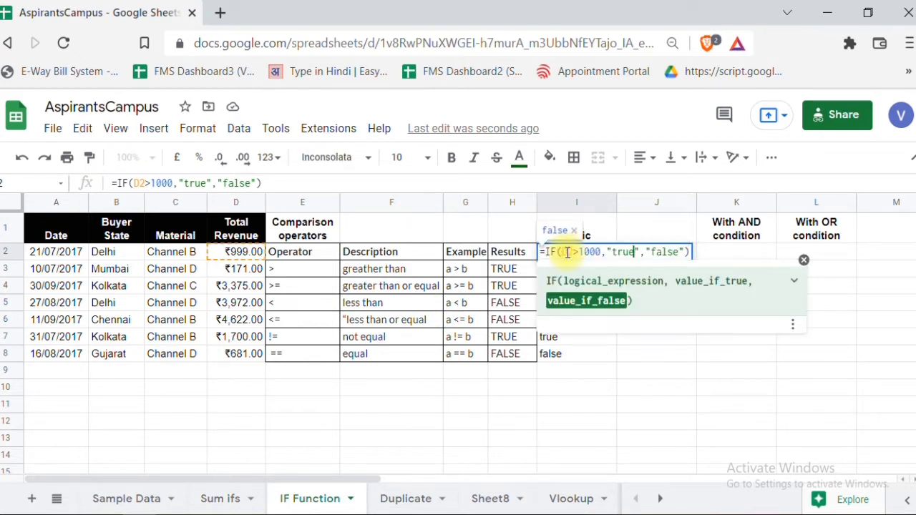
key(BackSpace)
key(BackSpace)
key(BackSpace)
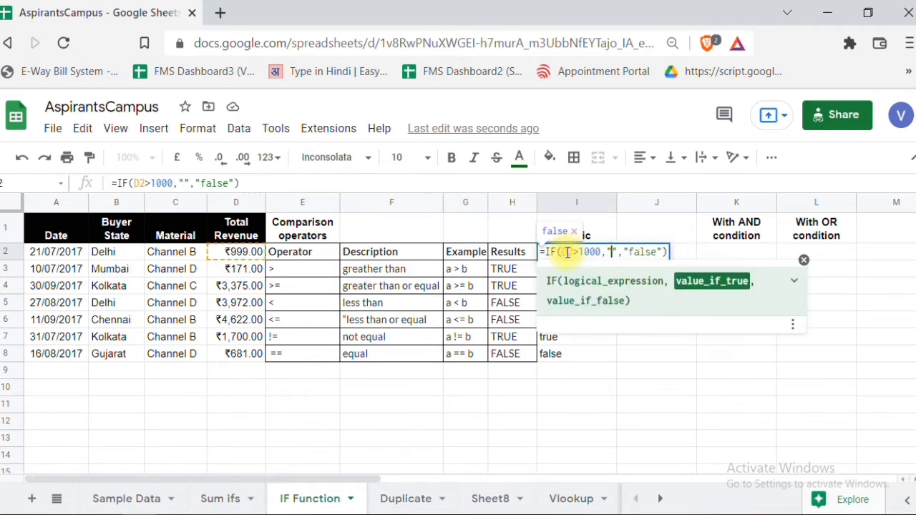
text(ok)
Change the value-if-false text in the I2 formula to "not ok"
key(Right)
key(Right)
key(Right)
key(Right)
key(Right)
key(Right)
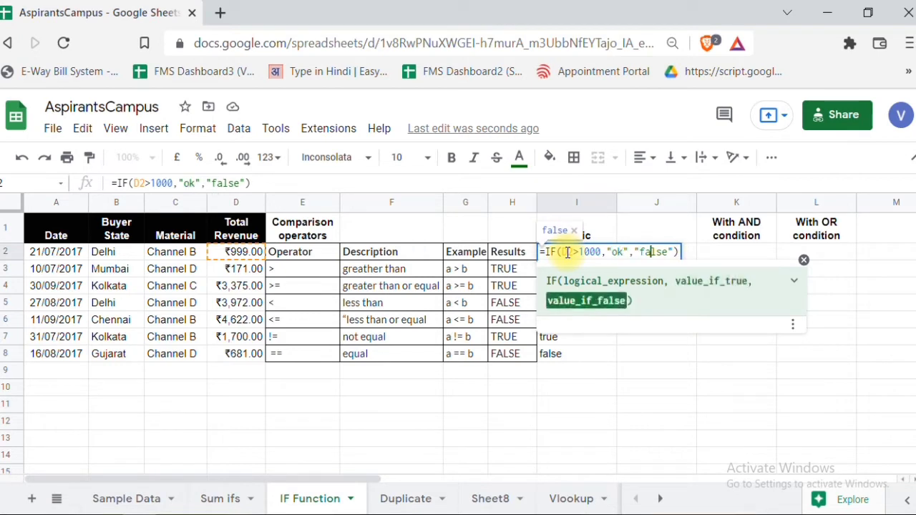
key(BackSpace)
key(BackSpace)
key(BackSpace)
key(BackSpace)
key(BackSpace)
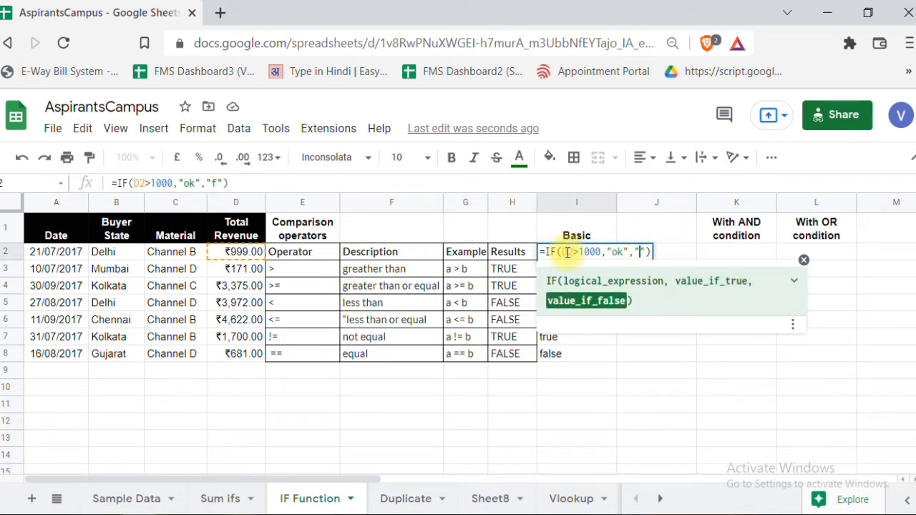
text(not ok)
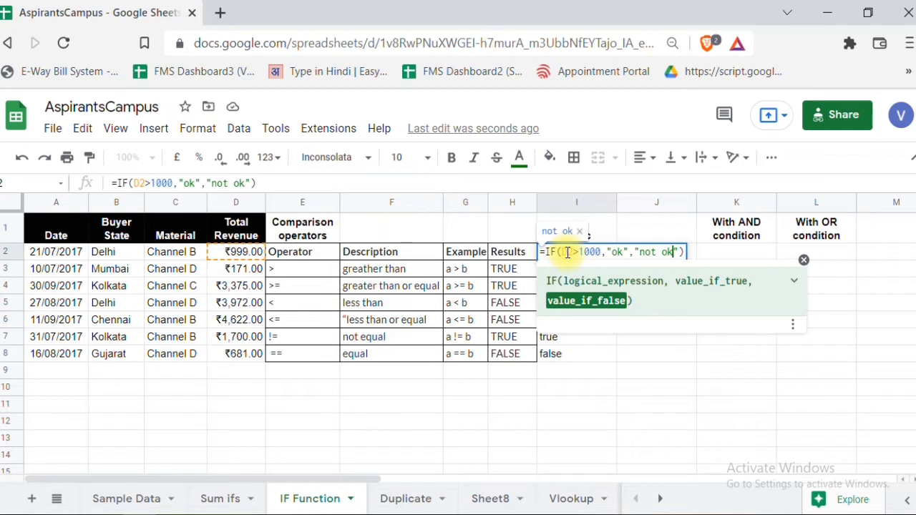
key(Return)
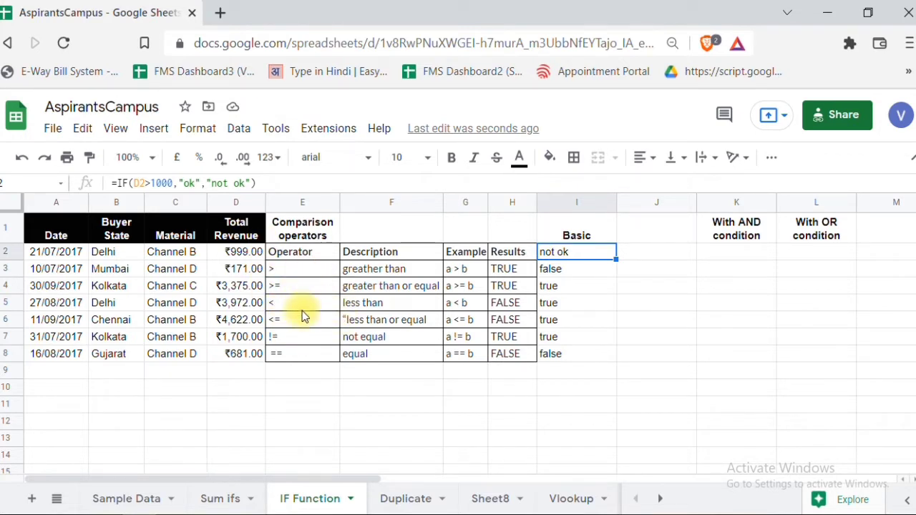
Enter the heading "day" in cell J1
click(639, 239)
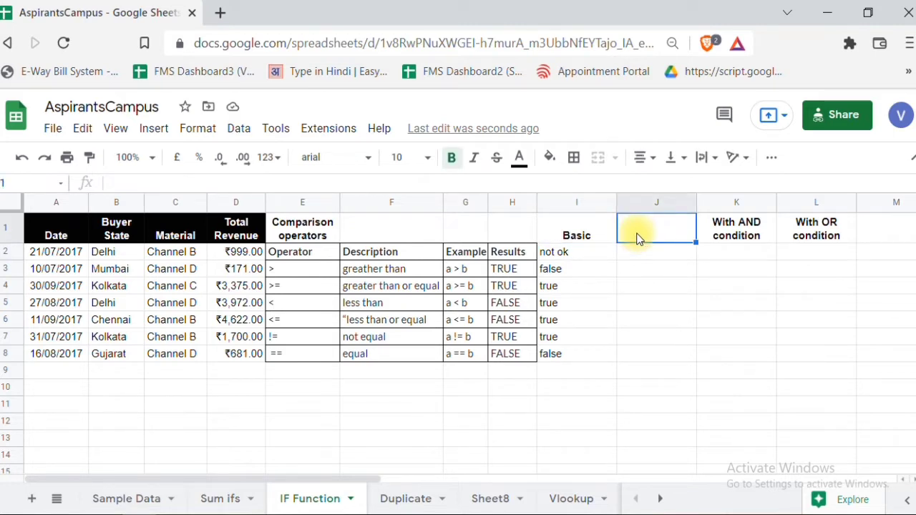
text(day)
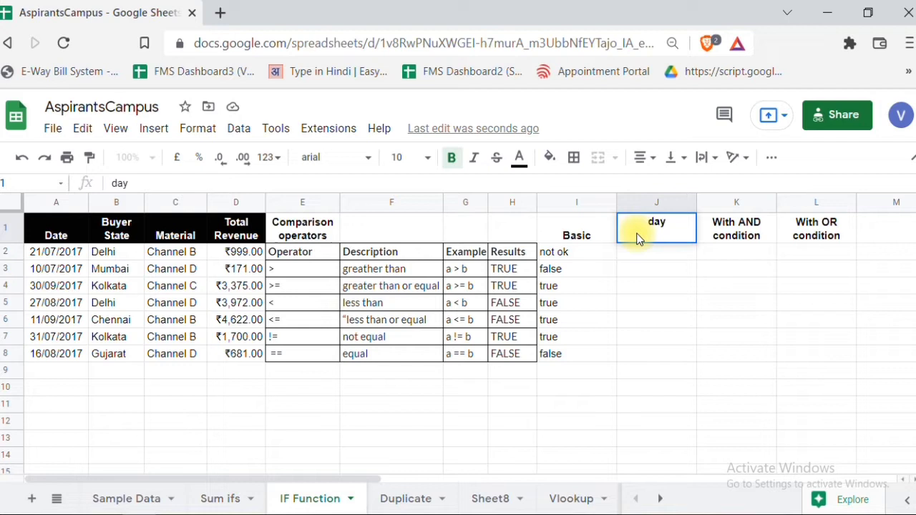
key(Return)
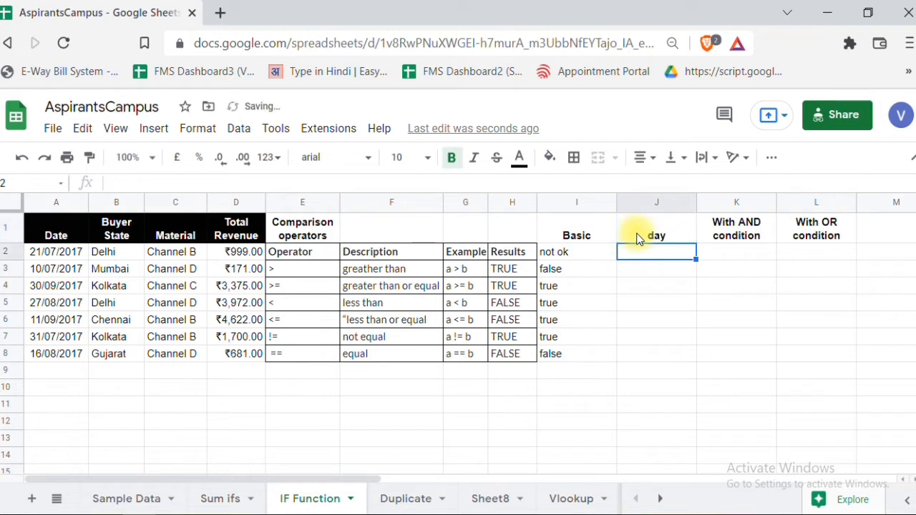
Enter a formula in J2 that tests whether the day of the date in A2 equals 21
text(=day)
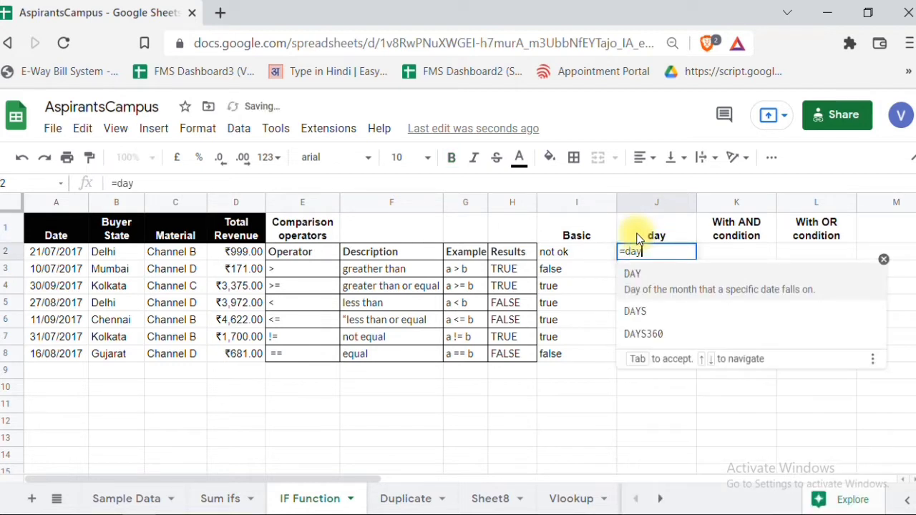
text(()
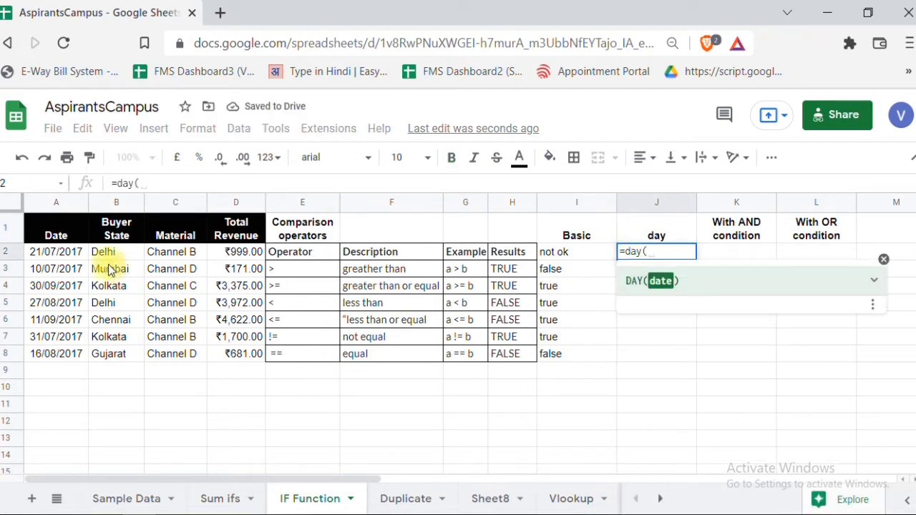
click(73, 254)
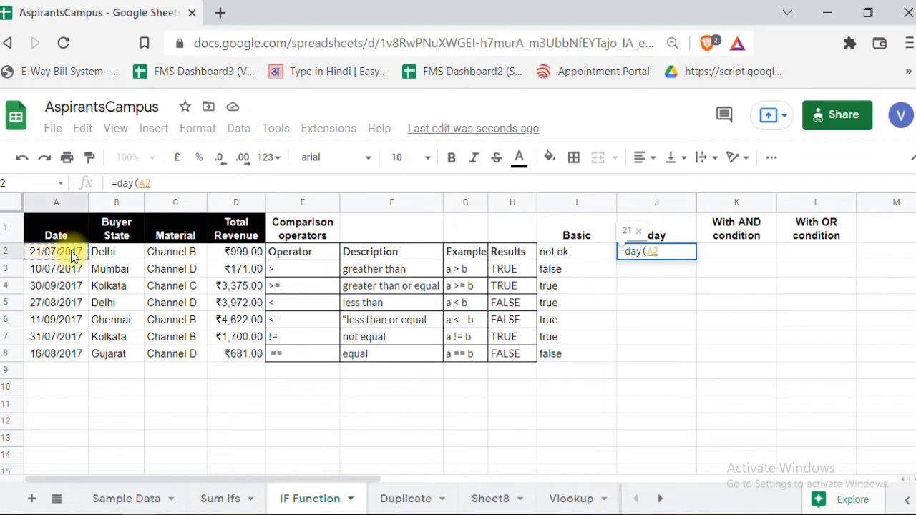
text()=)
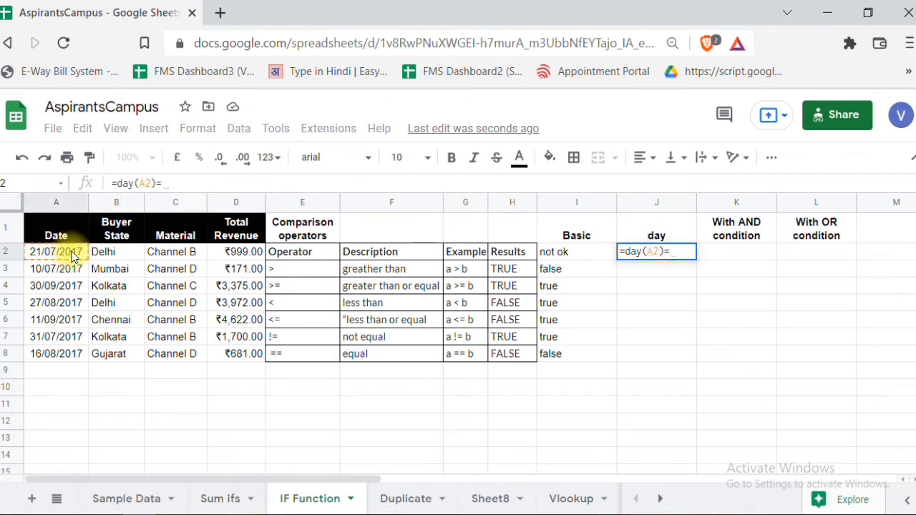
text(21)
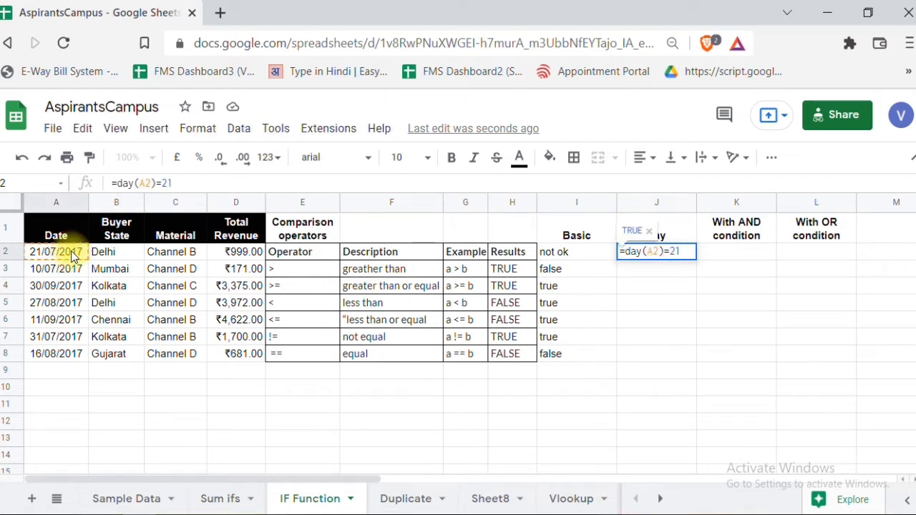
key(Return)
key(Up)
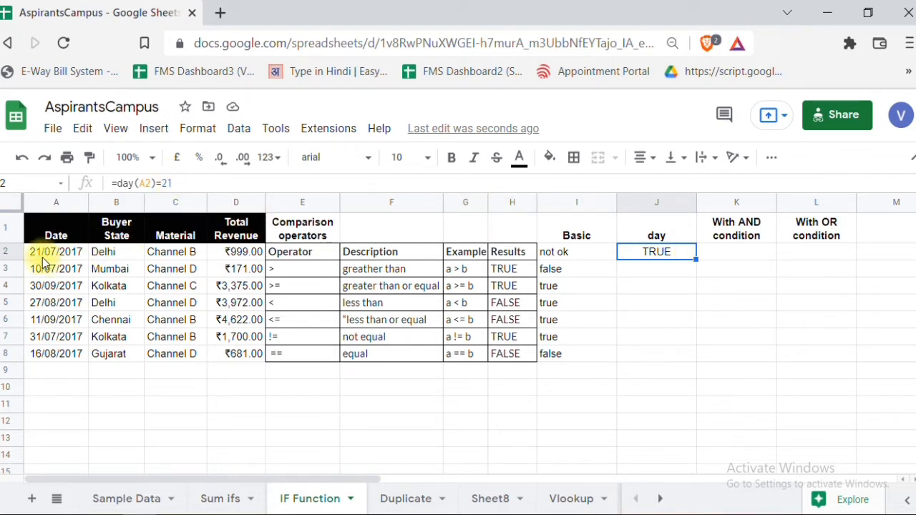
Copy the day-test formula from J2 down through J8
drag(691, 263, 685, 321)
click(678, 255)
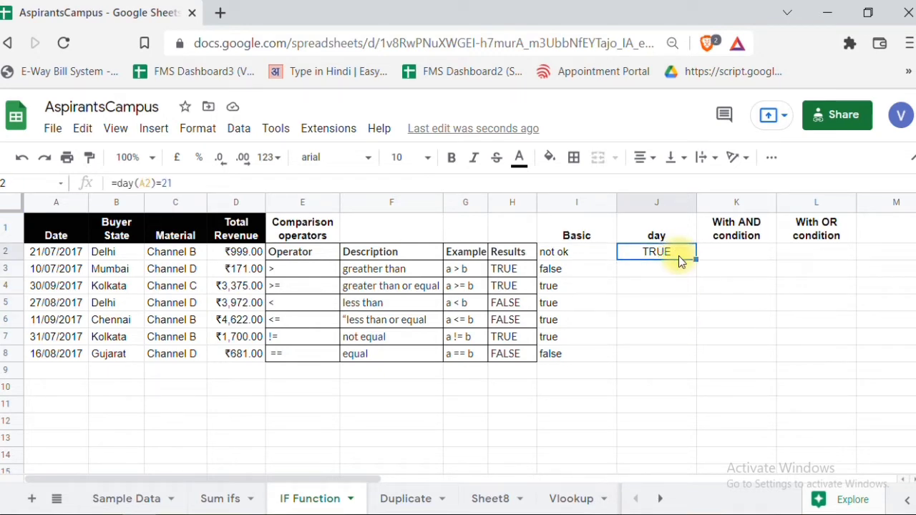
drag(697, 260, 681, 355)
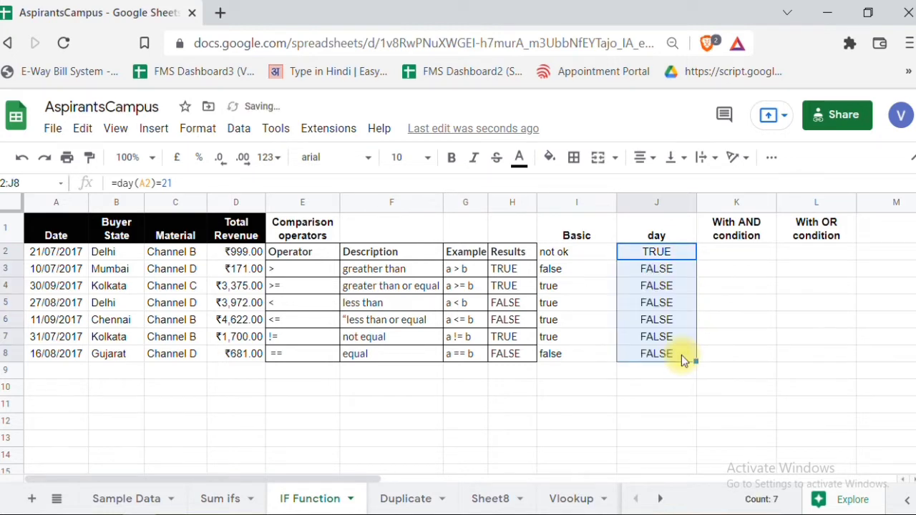
Examine the copied day formulas and their results in column J, plus the basic IF formula in I2
click(649, 287)
key(Down)
key(Down)
key(Down)
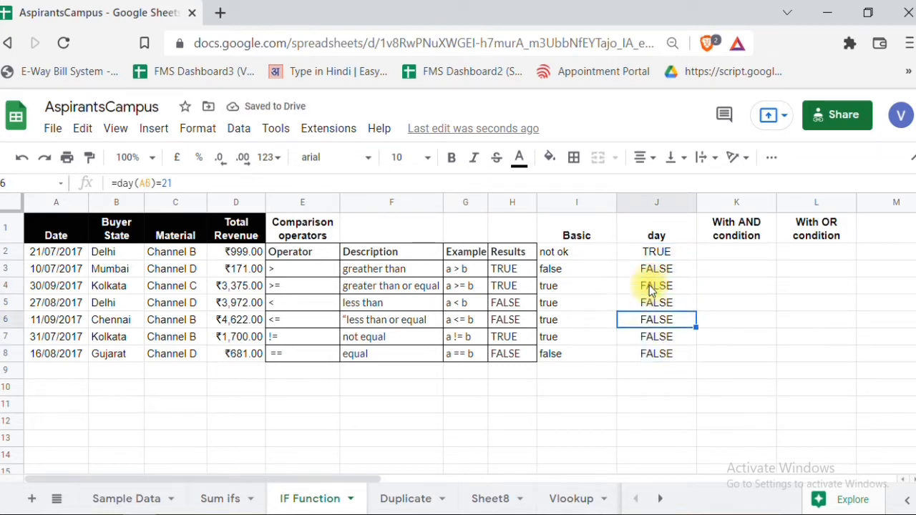
key(Left)
key(Right)
key(Up)
key(Up)
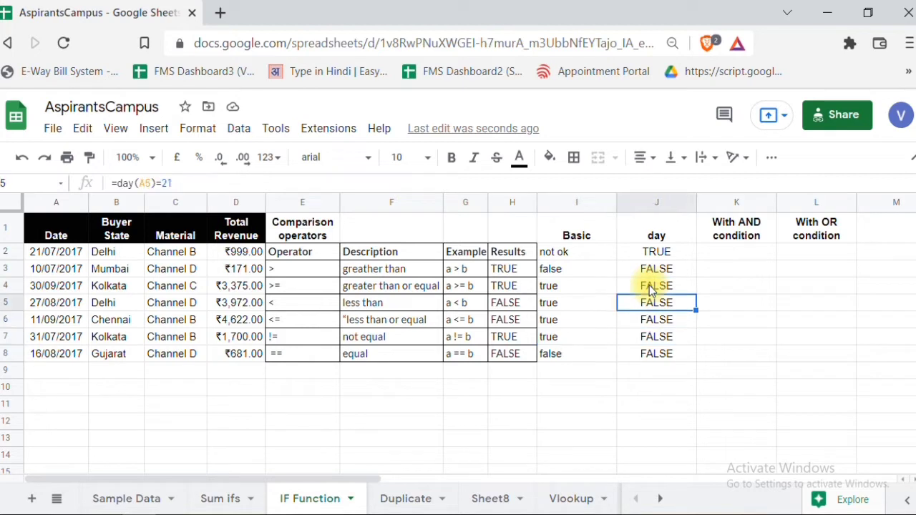
key(Up)
key(Up)
key(Up)
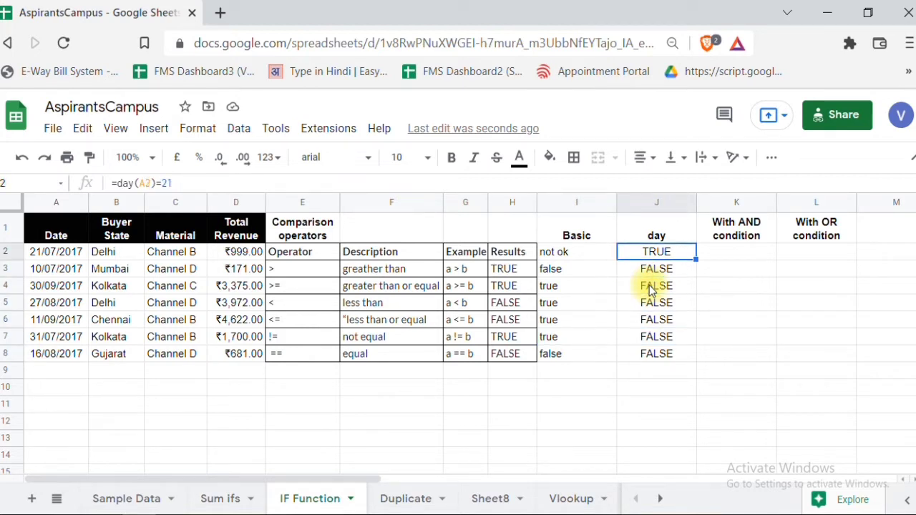
key(Right)
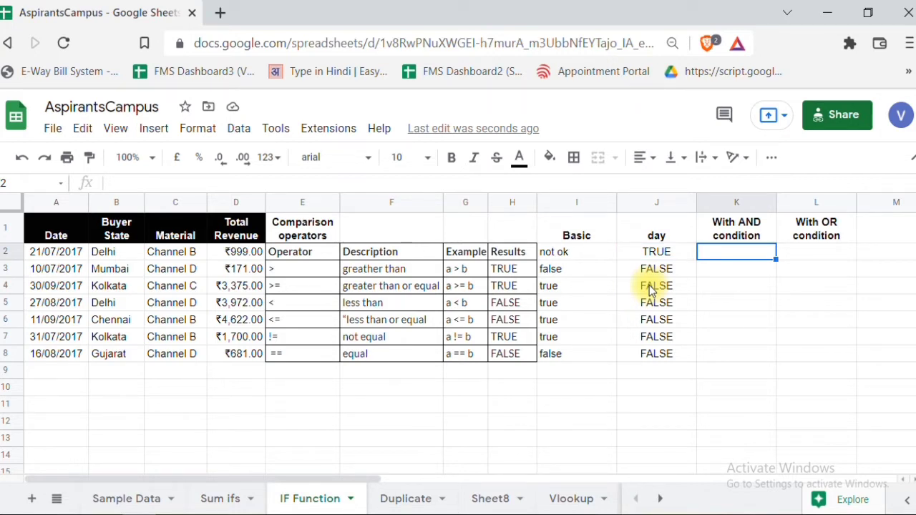
key(Left)
key(Left)
key(Left)
key(Right)
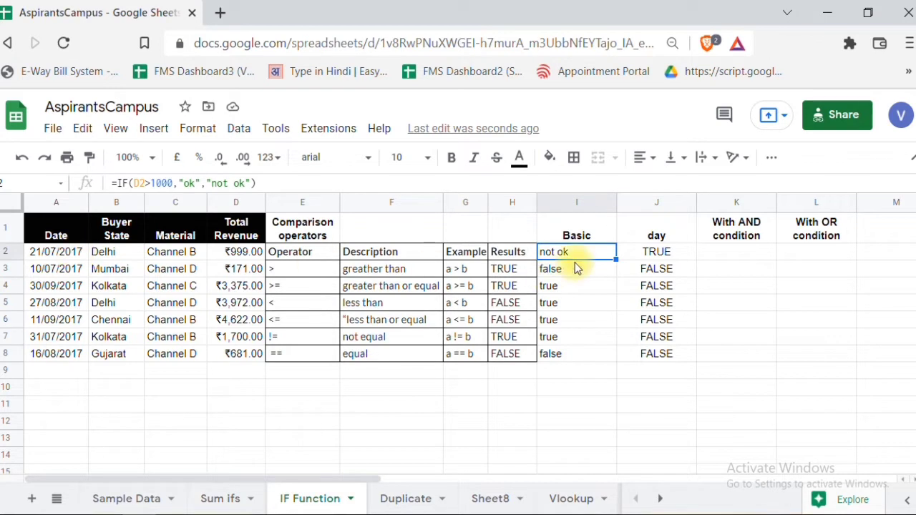
Begin an IF formula in K2 with a nested AND whose first condition is day(A2)=21
click(712, 256)
text(=if)
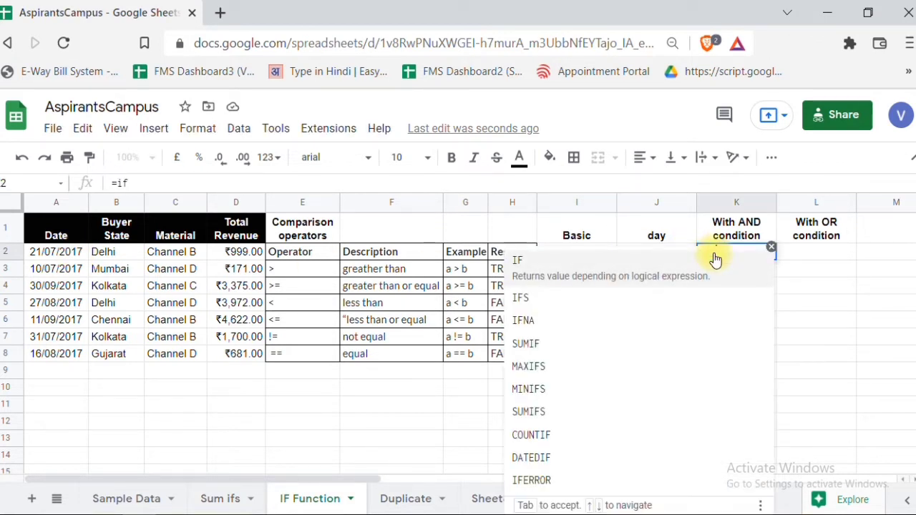
key(Tab)
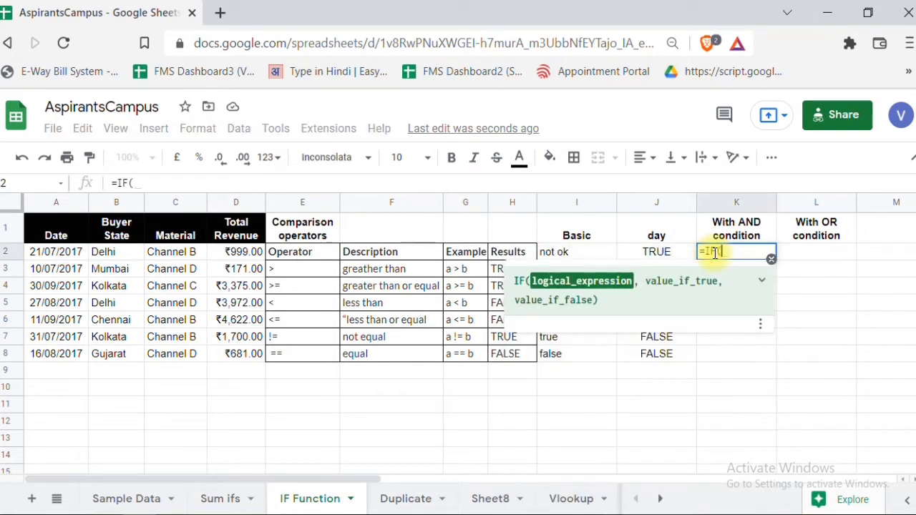
text(and)
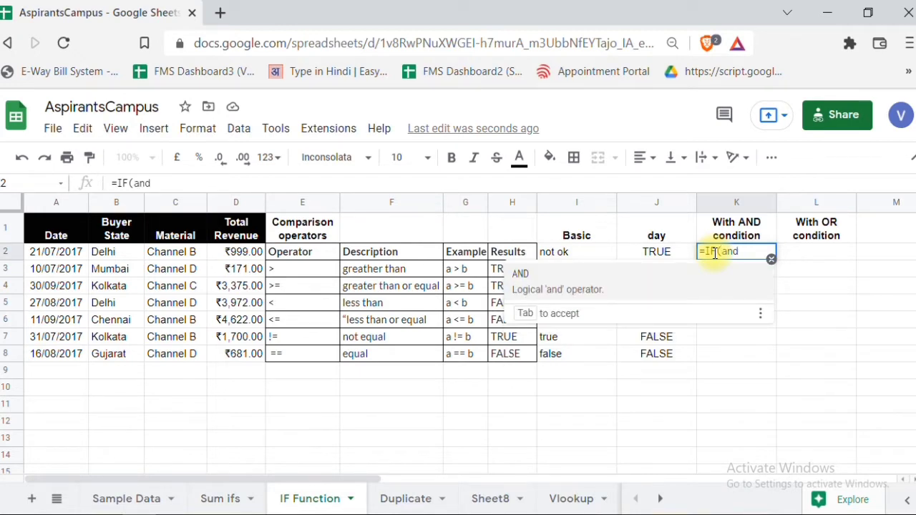
key(Tab)
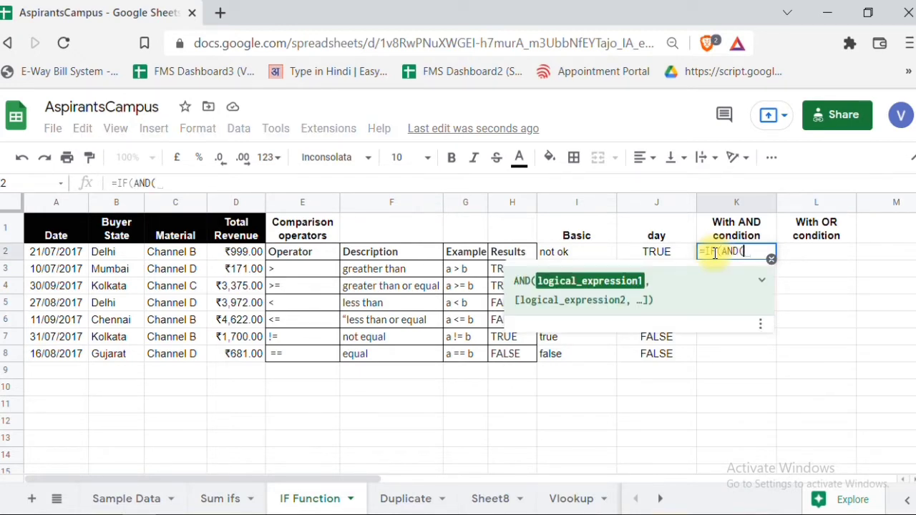
text(day)
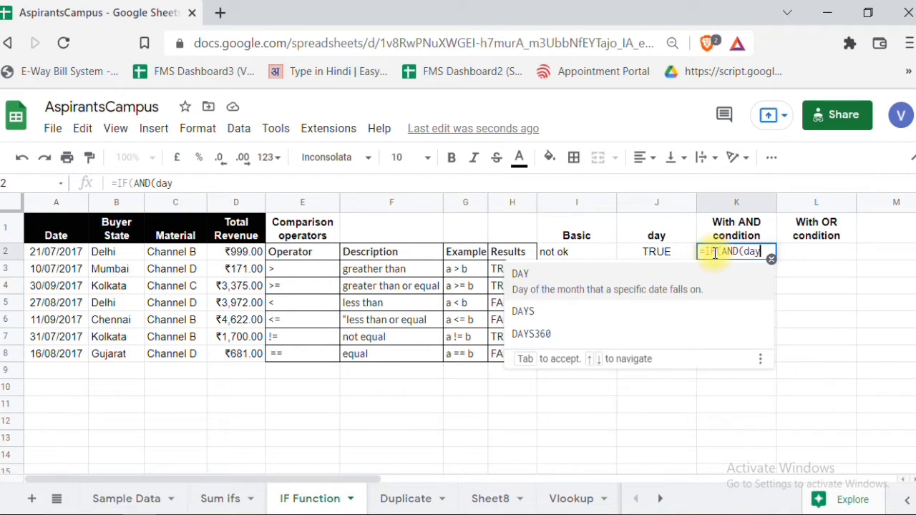
text(()
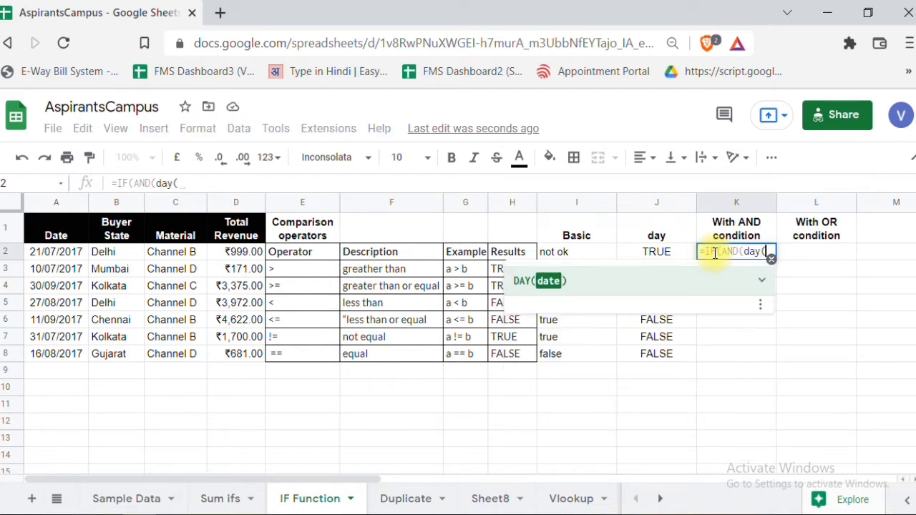
click(71, 254)
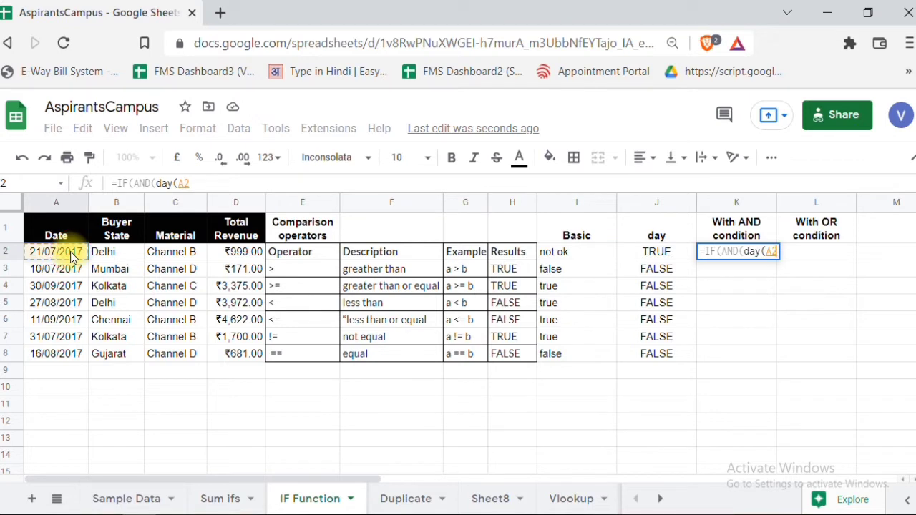
text()=)
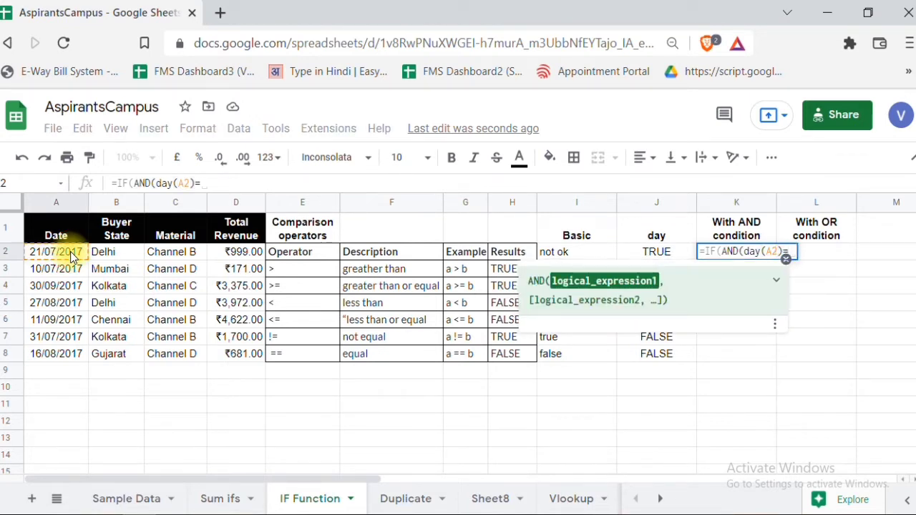
text(21)
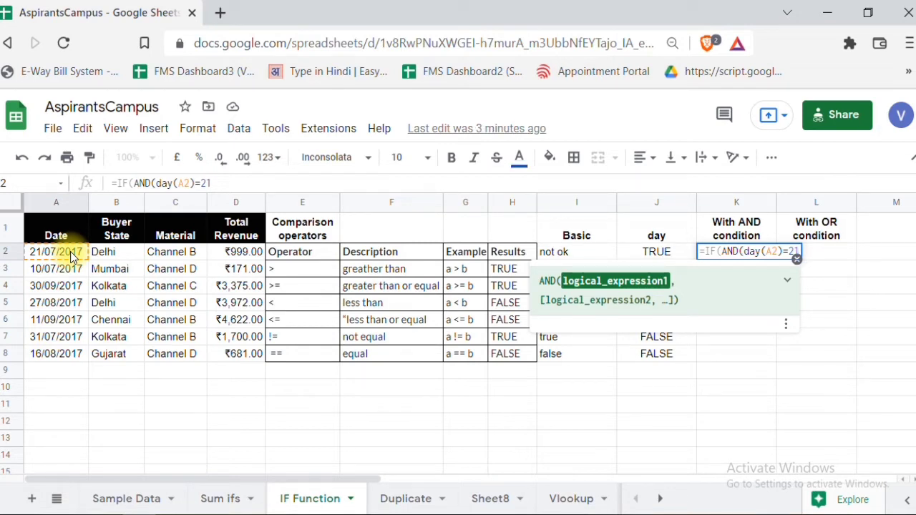
Add D2>1000 as the second AND condition in the K2 formula and close the AND
text(,)
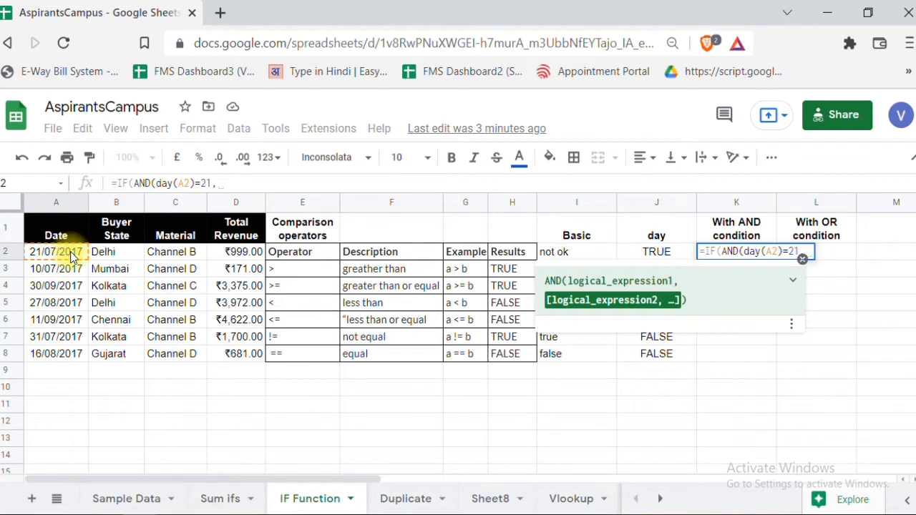
text(D)
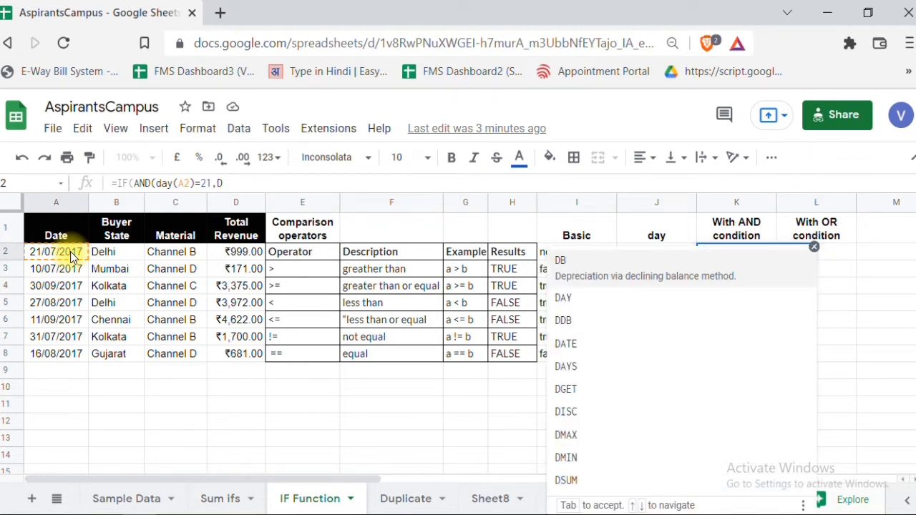
text(2)
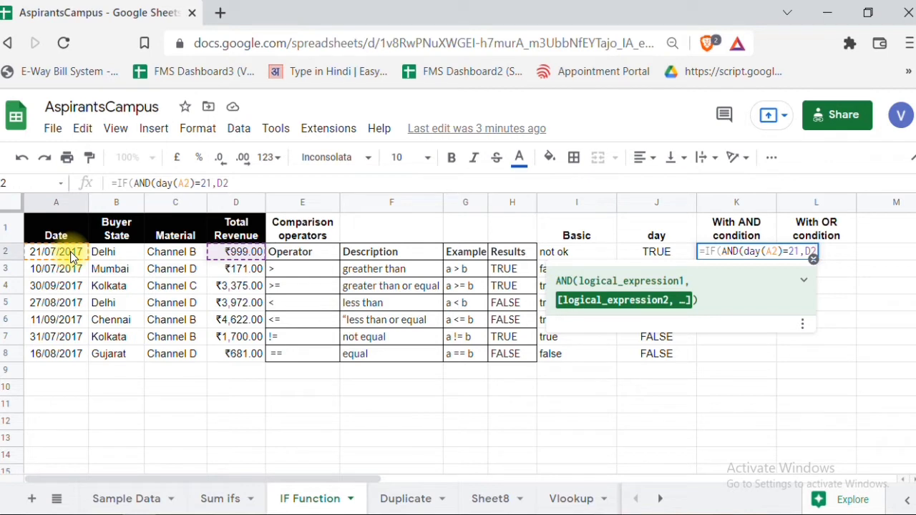
text(>)
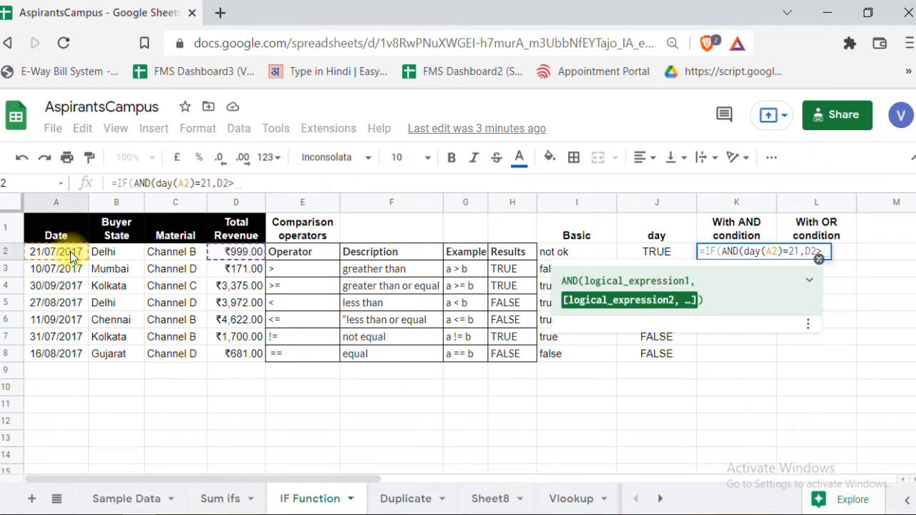
text(1000)
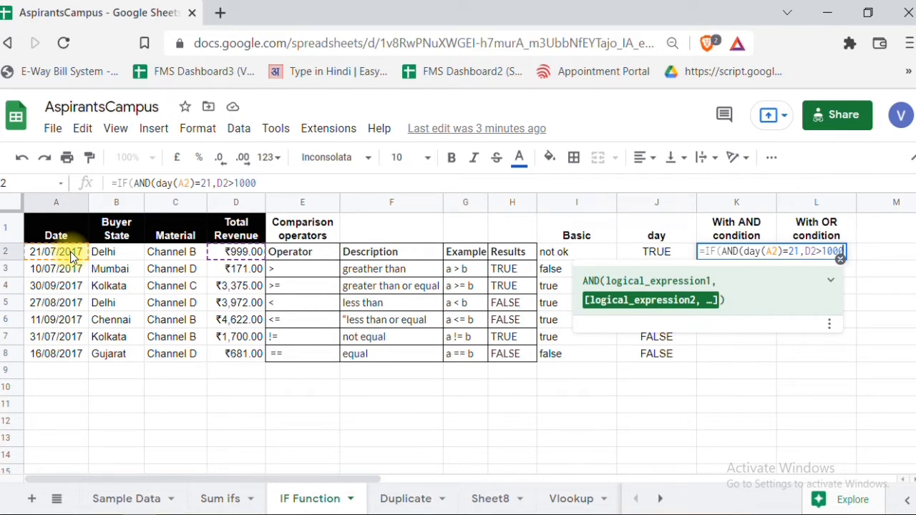
text())
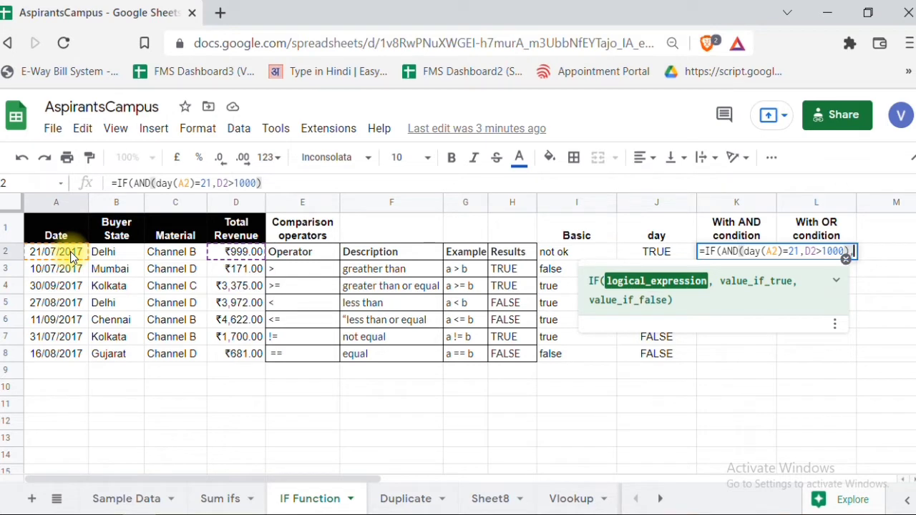
Complete the K2 formula with "ok" as the value if true and "not ok" as the value if false
text(,")
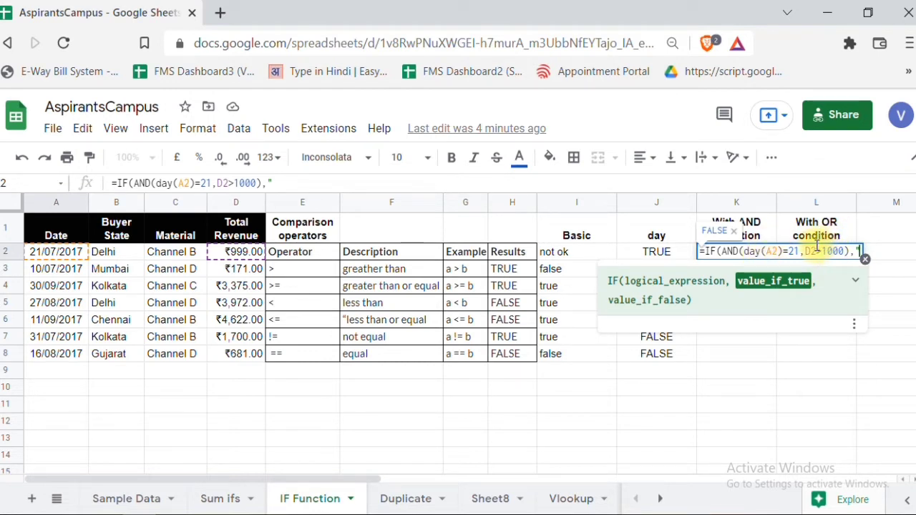
text(ok)
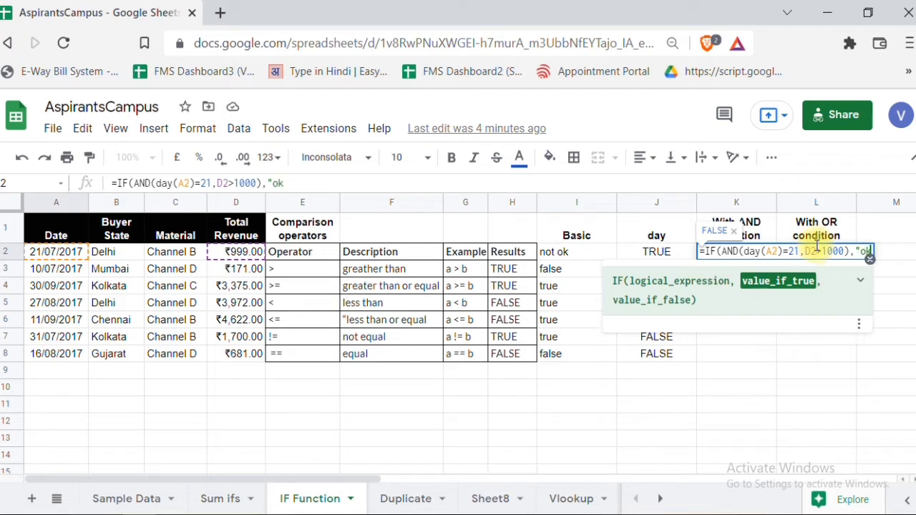
text(",)
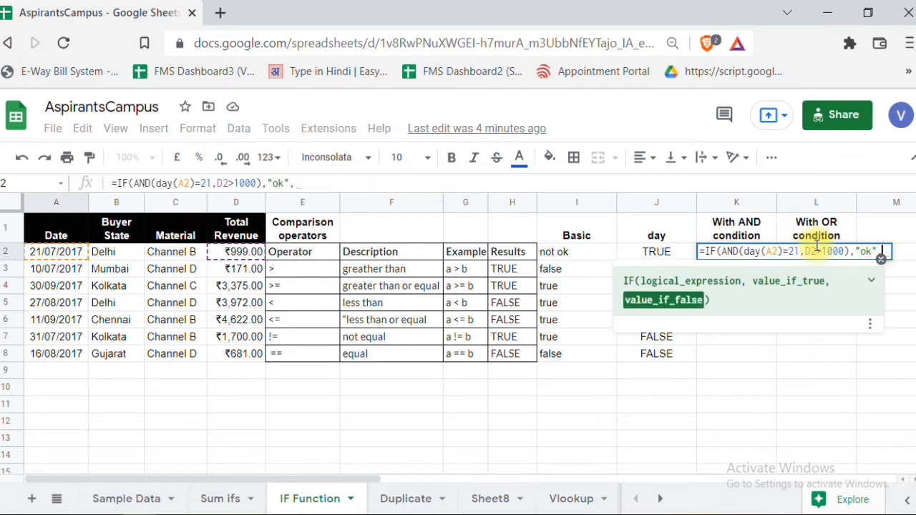
text("n)
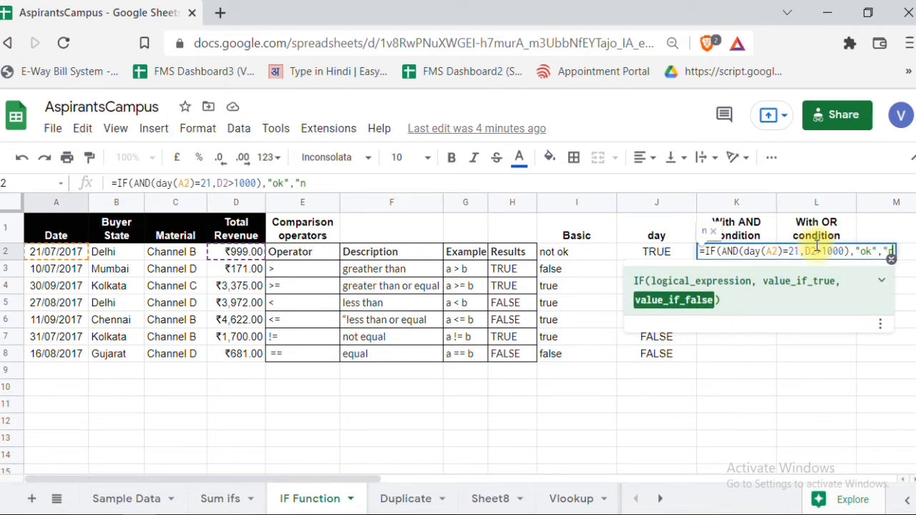
text(ot ok)
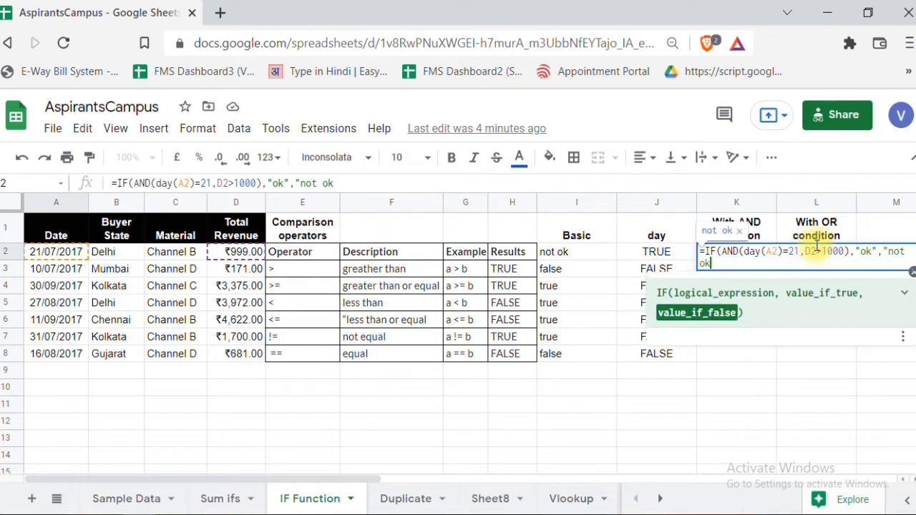
text("))
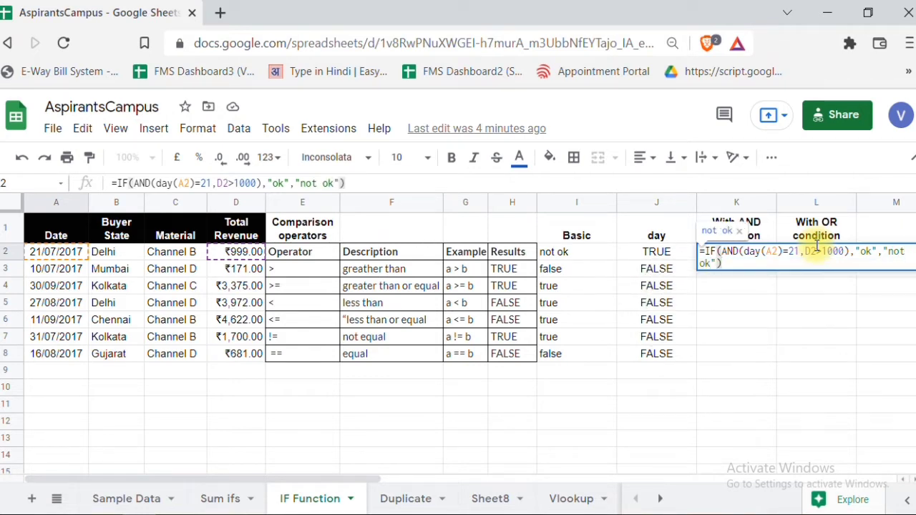
key(Return)
key(Up)
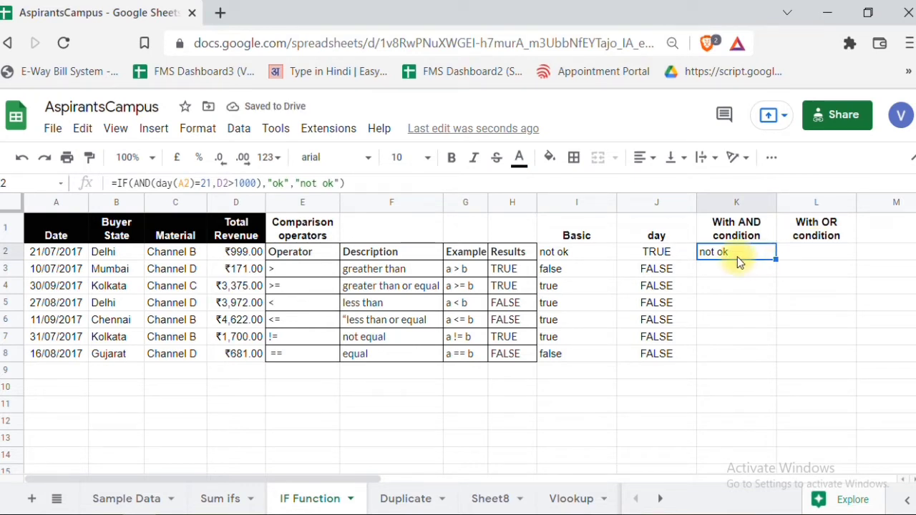
Examine the AND function and its two conditions inside the K2 formula, leaving the formula as it is
click(133, 183)
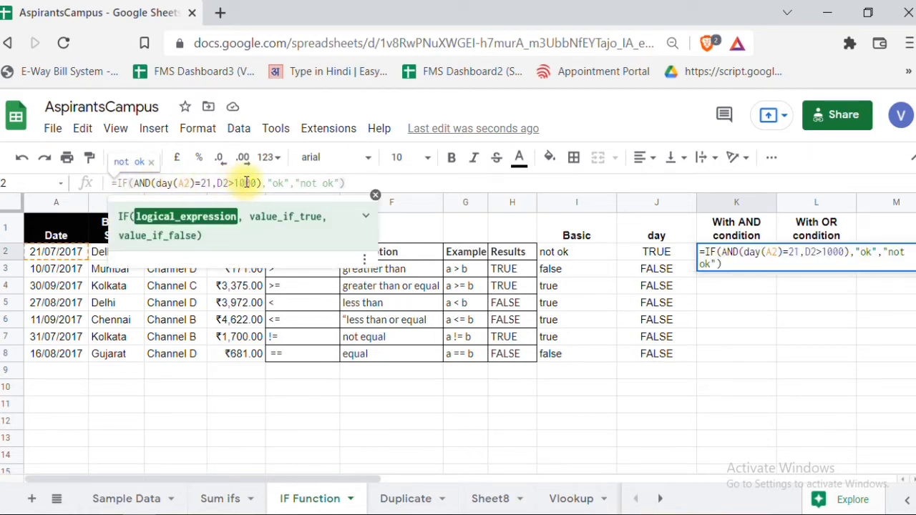
click(152, 182)
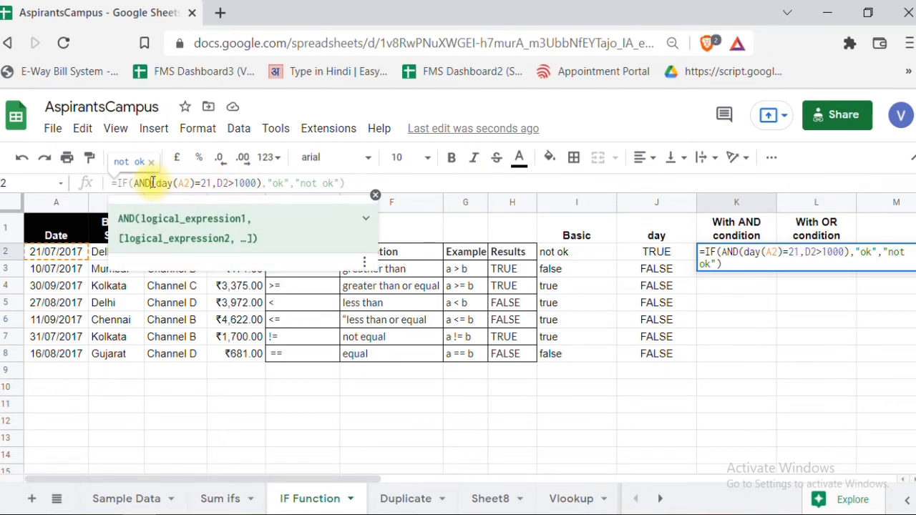
click(153, 182)
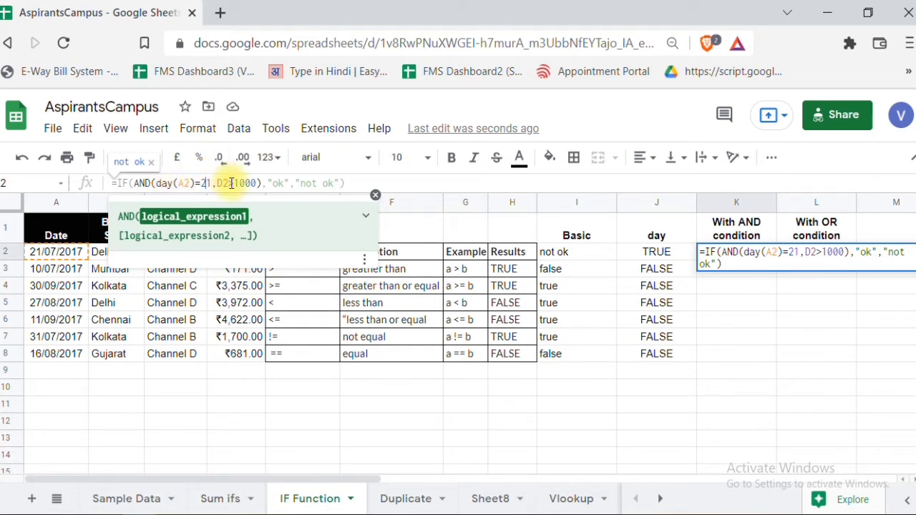
click(232, 184)
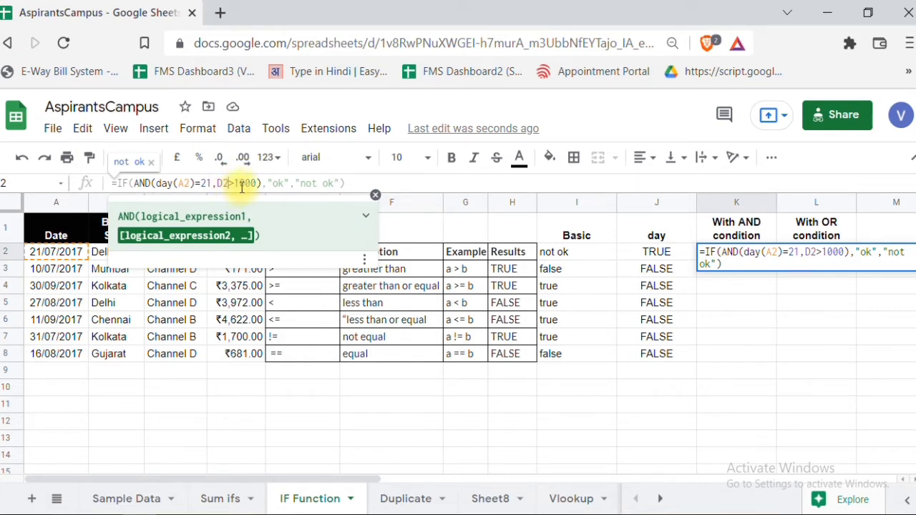
click(375, 195)
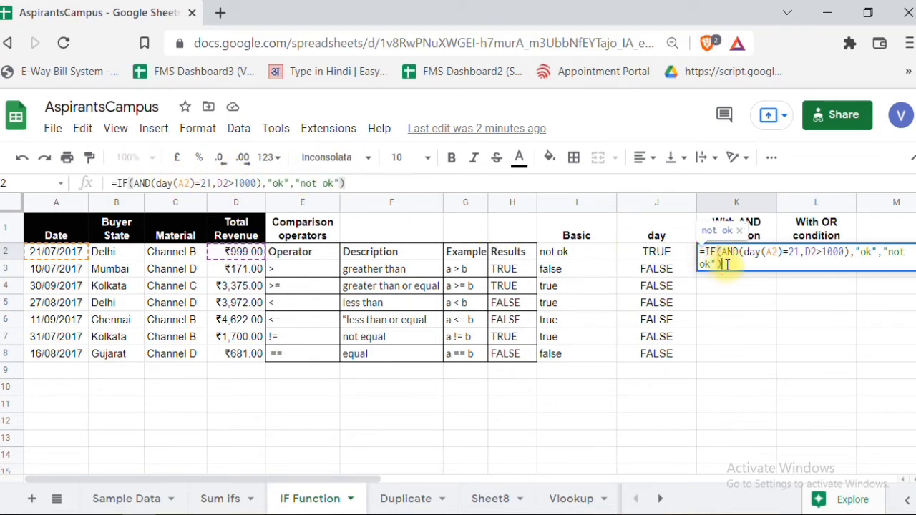
key(Return)
Start a standalone AND formula in cell F10 and show its argument help
key(Down)
key(Down)
key(Down)
key(Down)
key(Down)
key(Down)
key(Down)
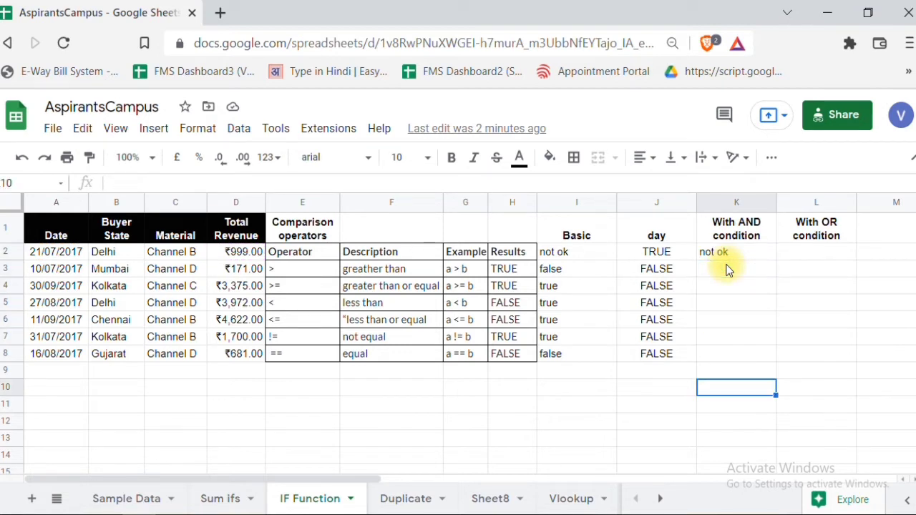
key(Left)
key(Left)
key(Left)
key(Left)
key(Left)
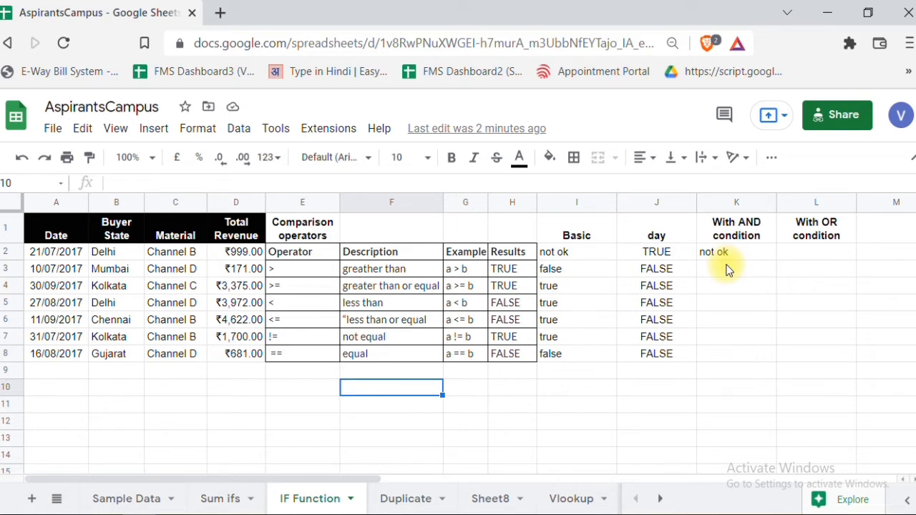
text(=and)
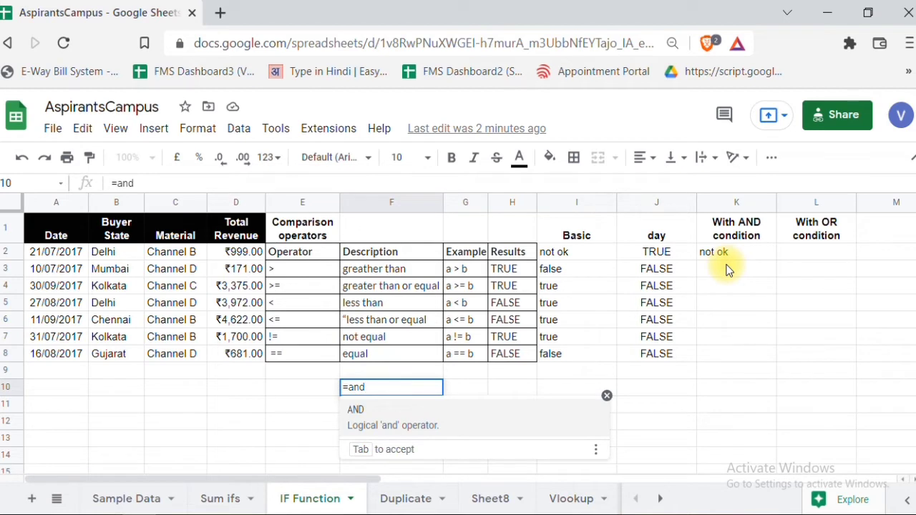
text(()
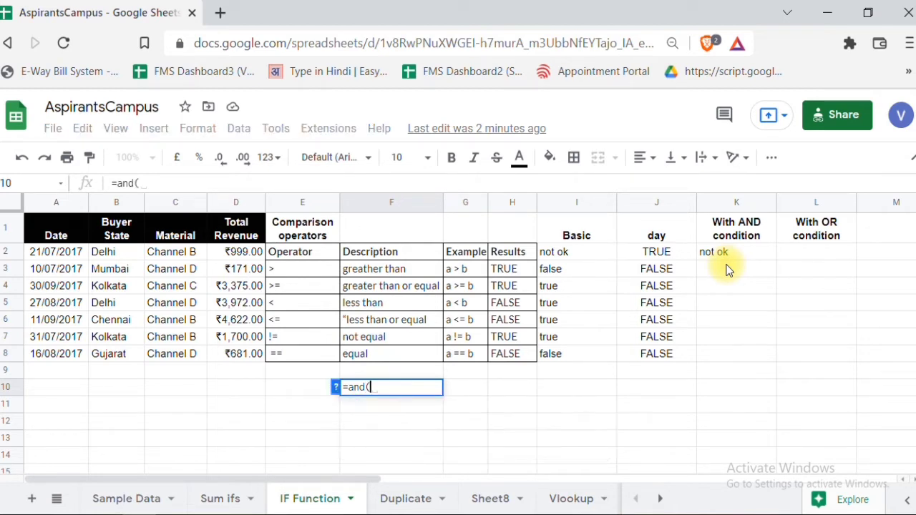
click(335, 388)
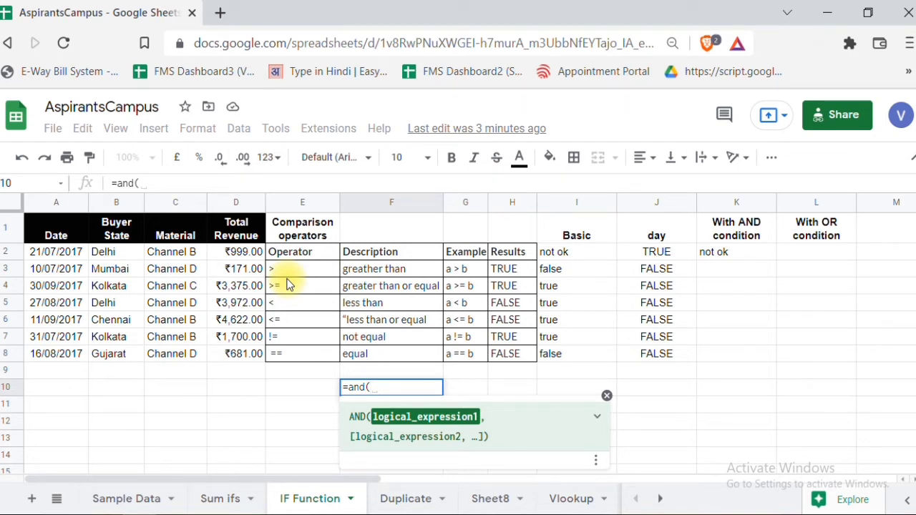
Enter day(A2)=21 as the first condition of the AND formula in F10
text(day)
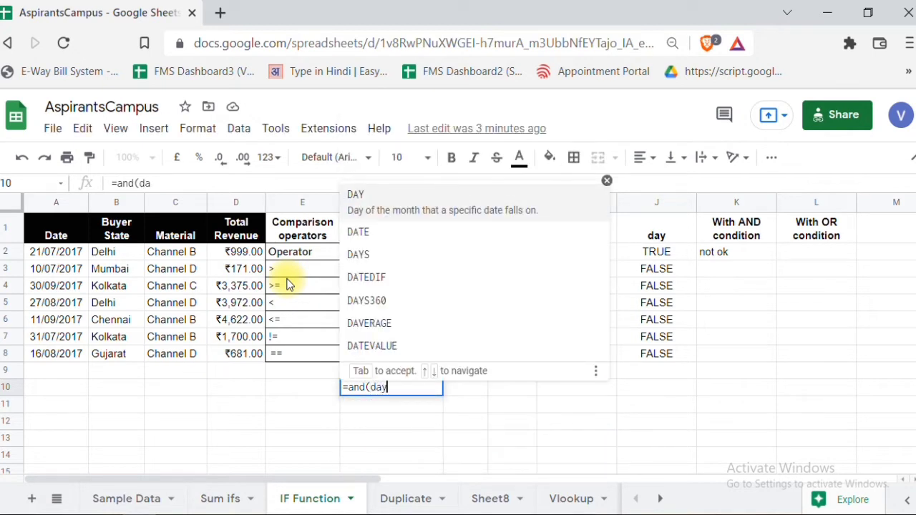
text(()
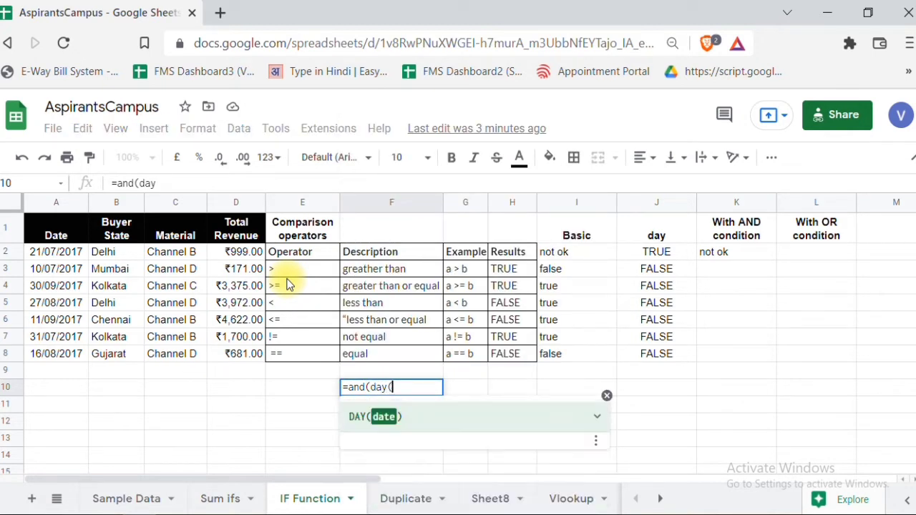
click(52, 255)
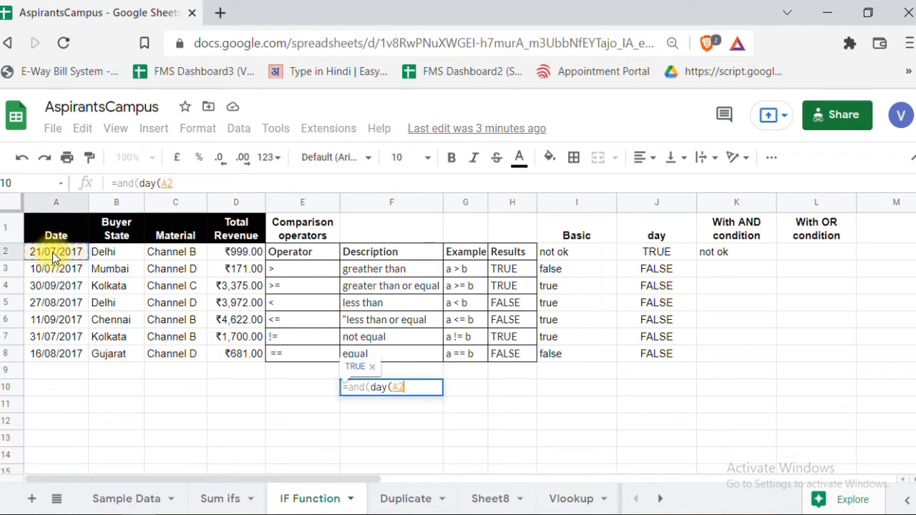
text())
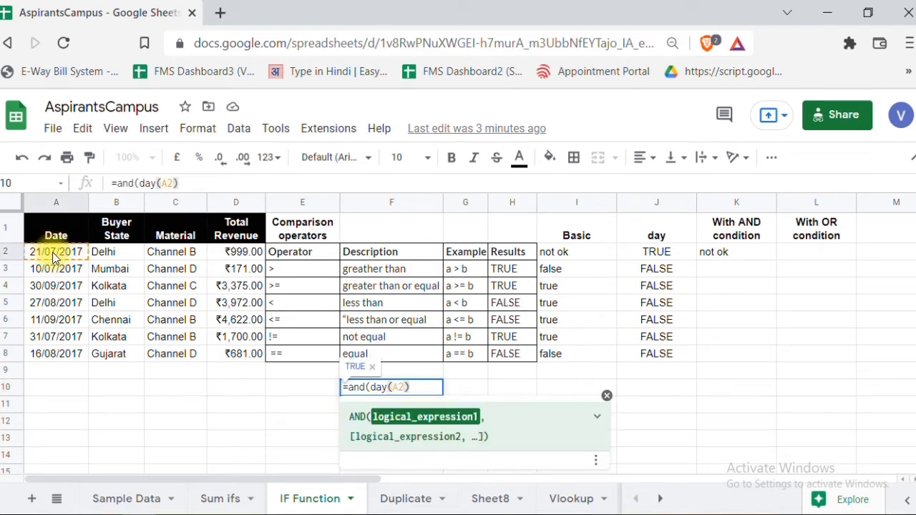
text(=21)
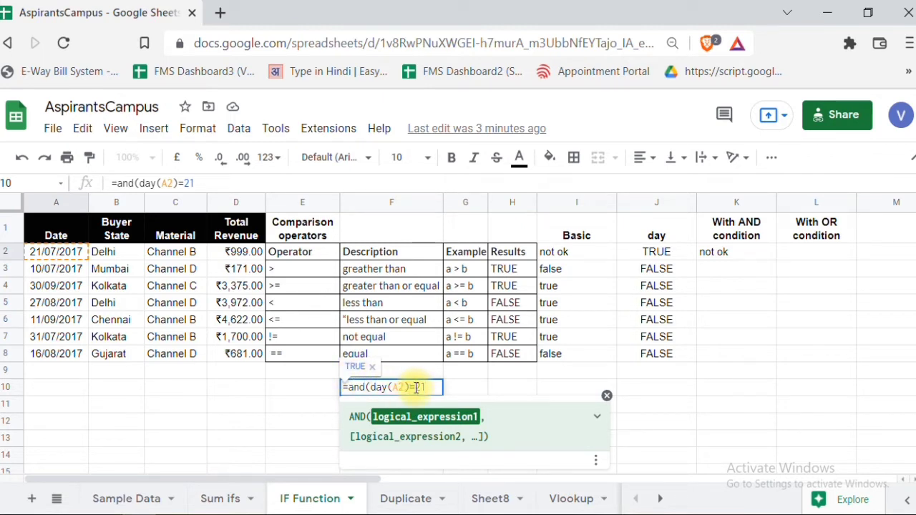
Add B2="Delhi" as the second condition of the AND formula in F10
text(,)
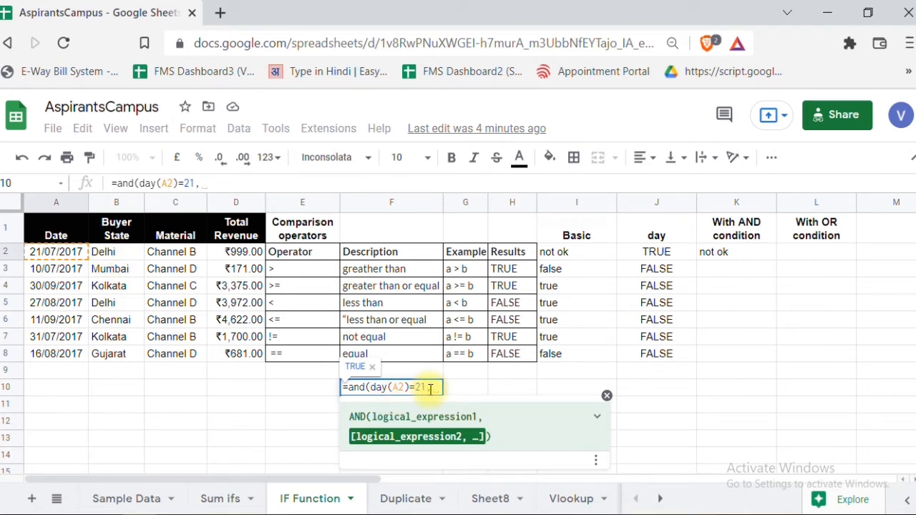
text(B)
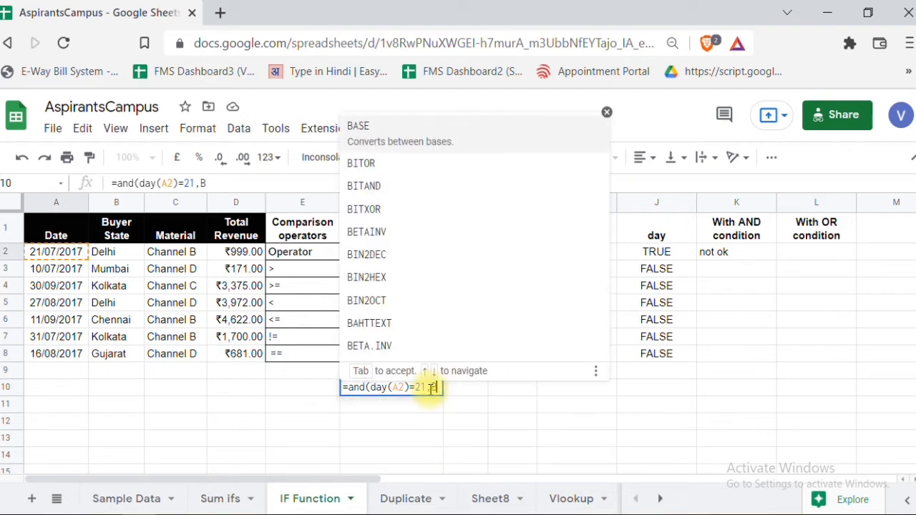
text(2)
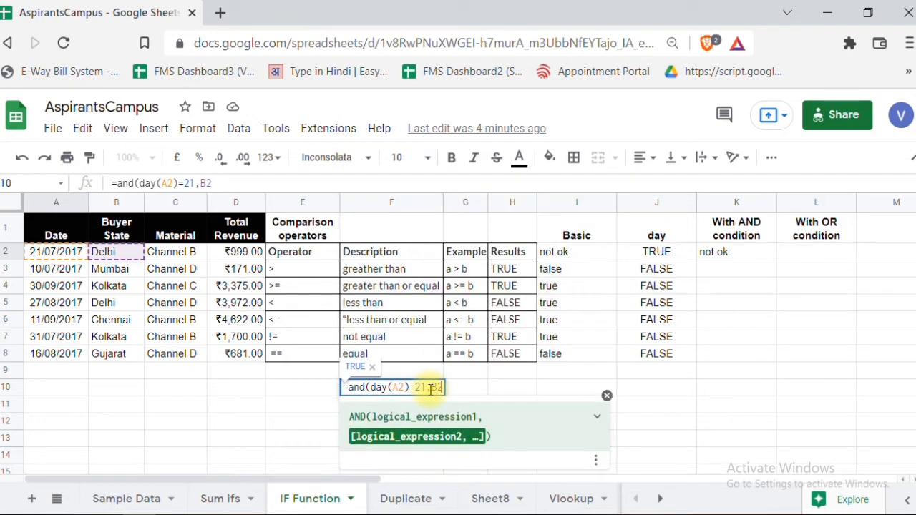
text(=")
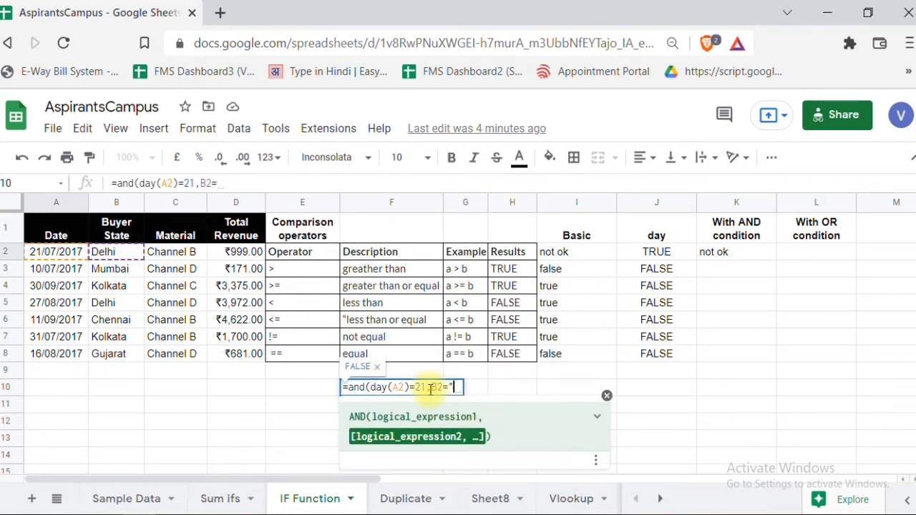
text(Delhi)
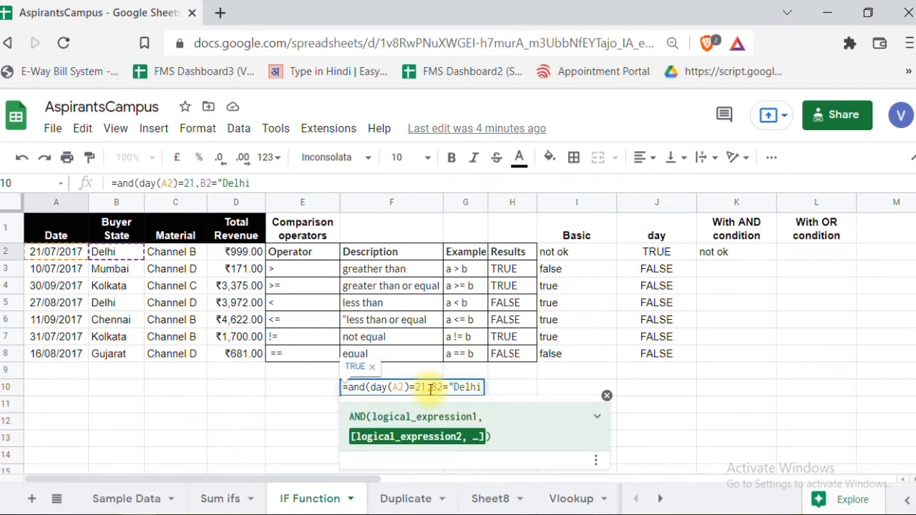
text(")
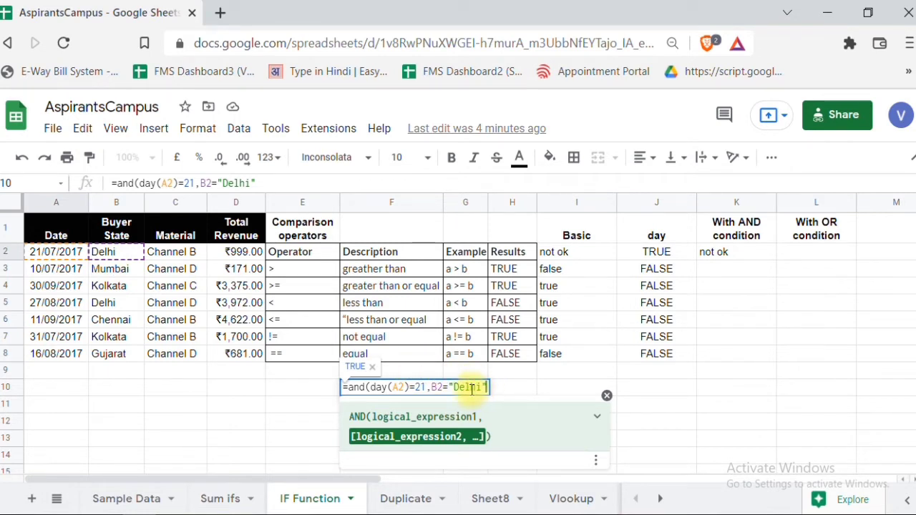
click(407, 386)
text())
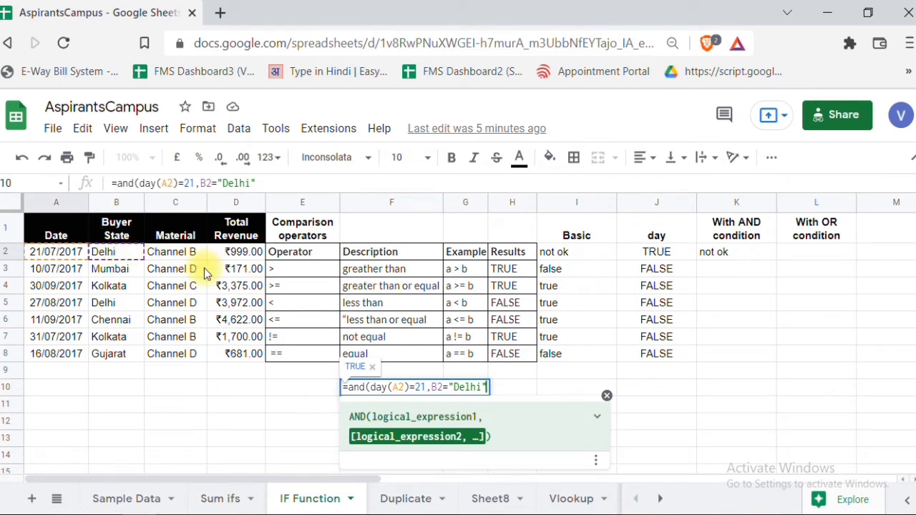
Add C2="Channel B" as the third condition of the AND formula in F10
text(,)
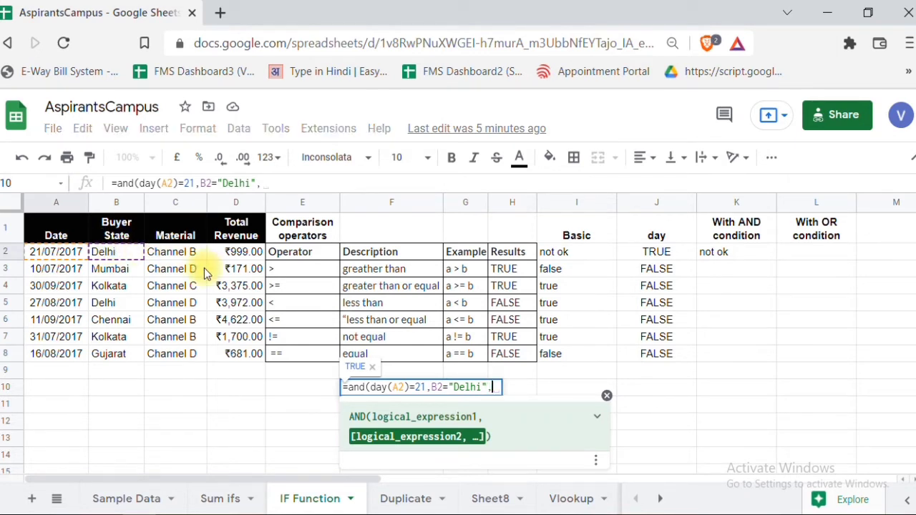
text(C2)
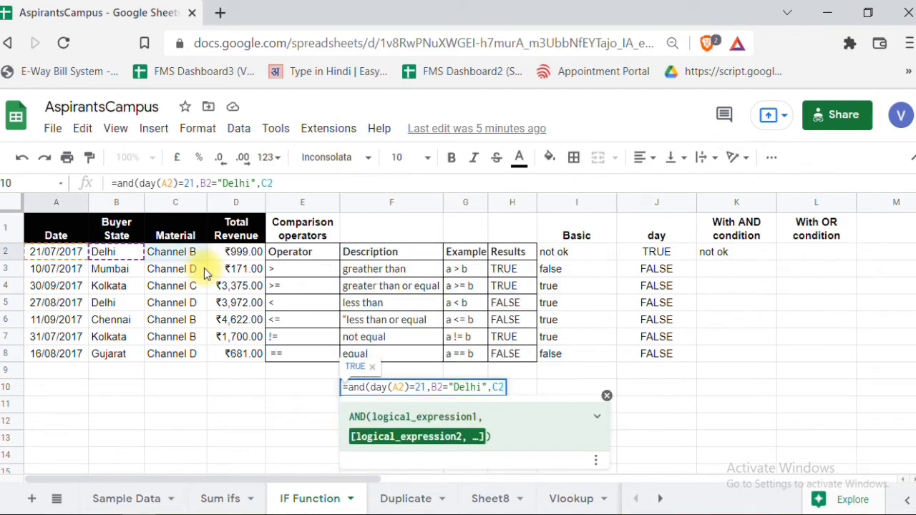
text(=")
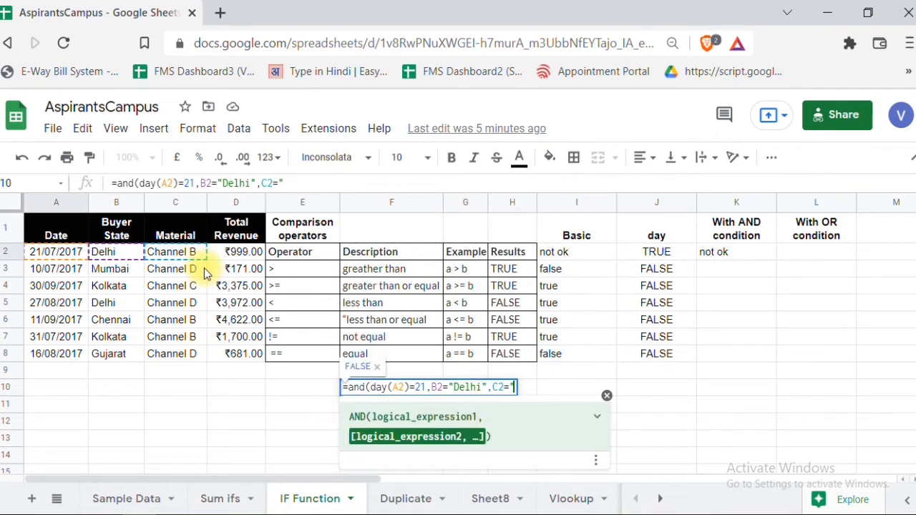
text(Channel)
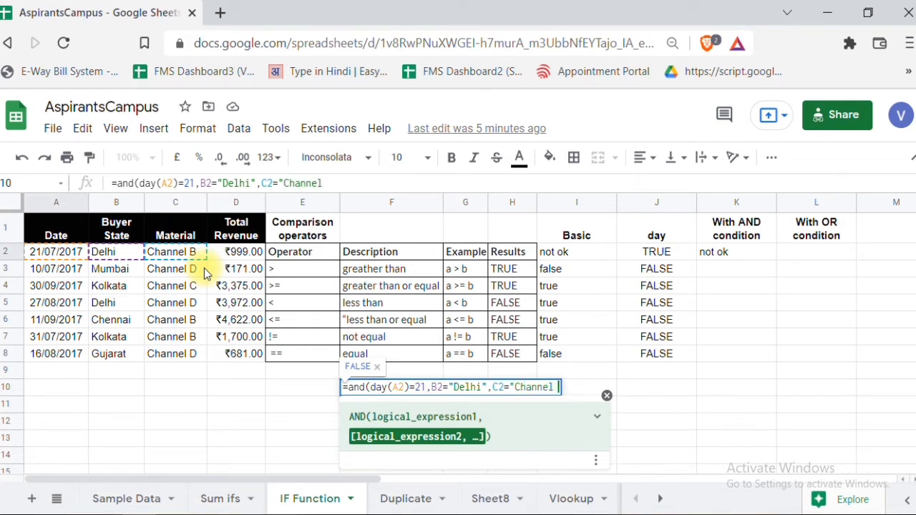
text( B")
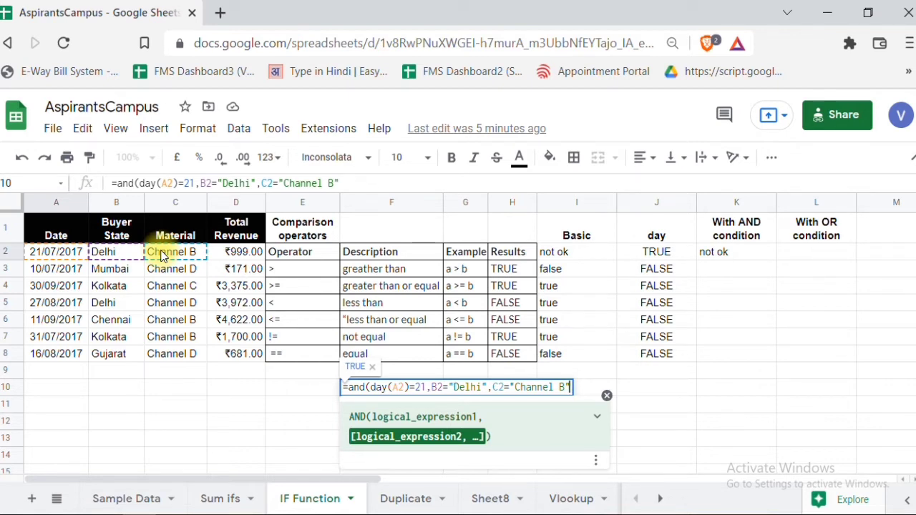
Add D2>1000 as the fourth condition of the F10 formula and close the AND
text(, )
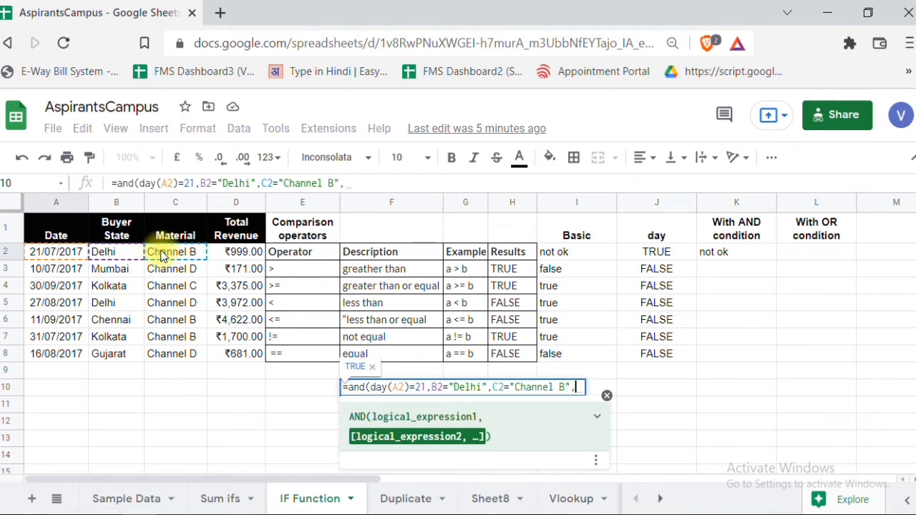
text(D)
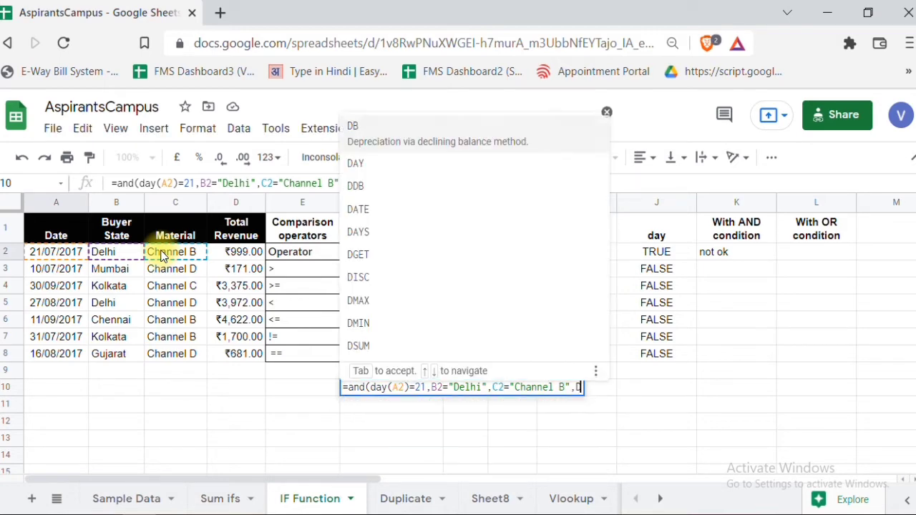
text(2)
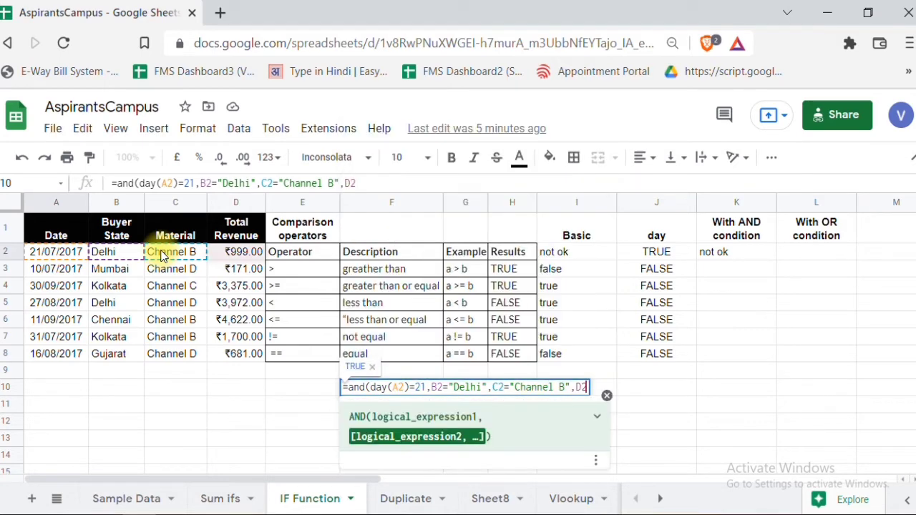
text(>1000)
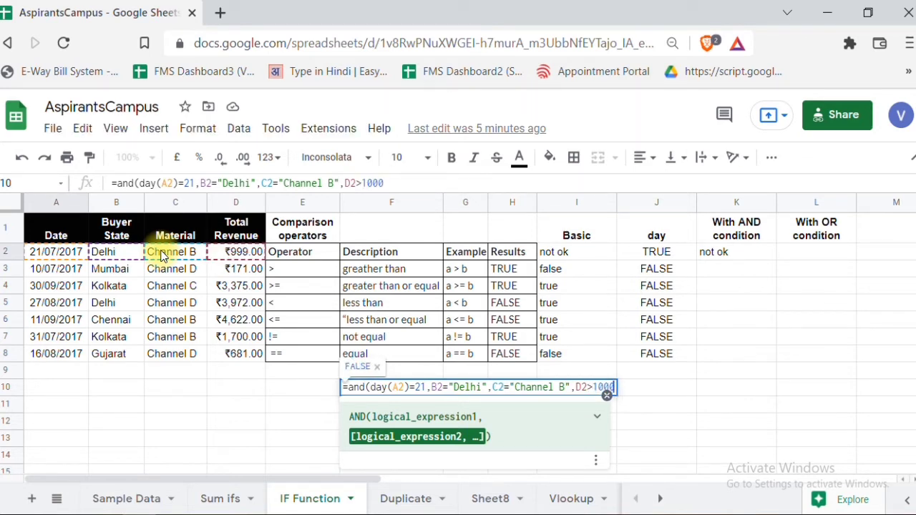
text())
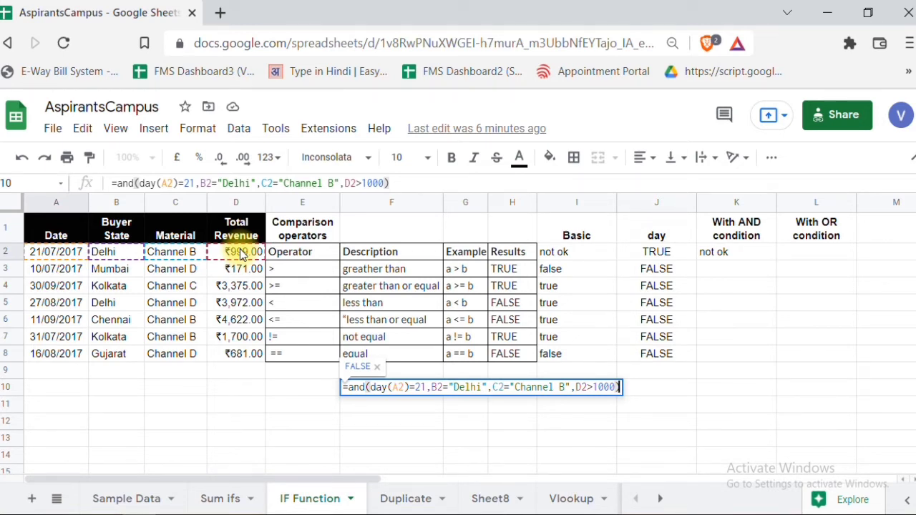
Change the revenue threshold in the F10 formula's last condition to 800, making it D2>800
key(Left)
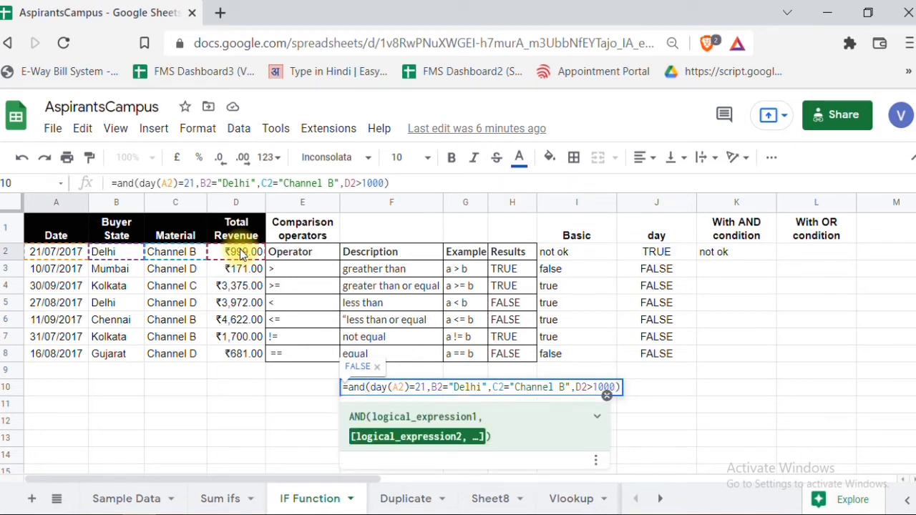
key(BackSpace)
key(BackSpace)
key(BackSpace)
key(BackSpace)
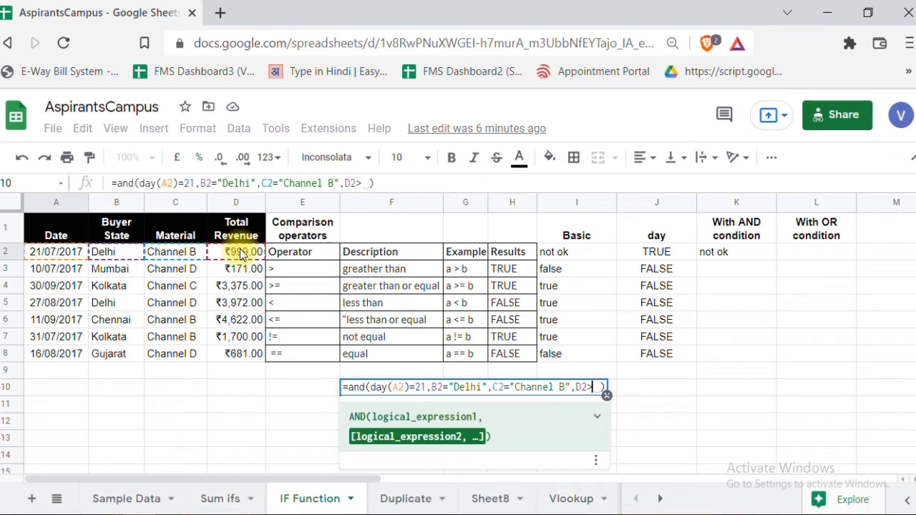
text(800)
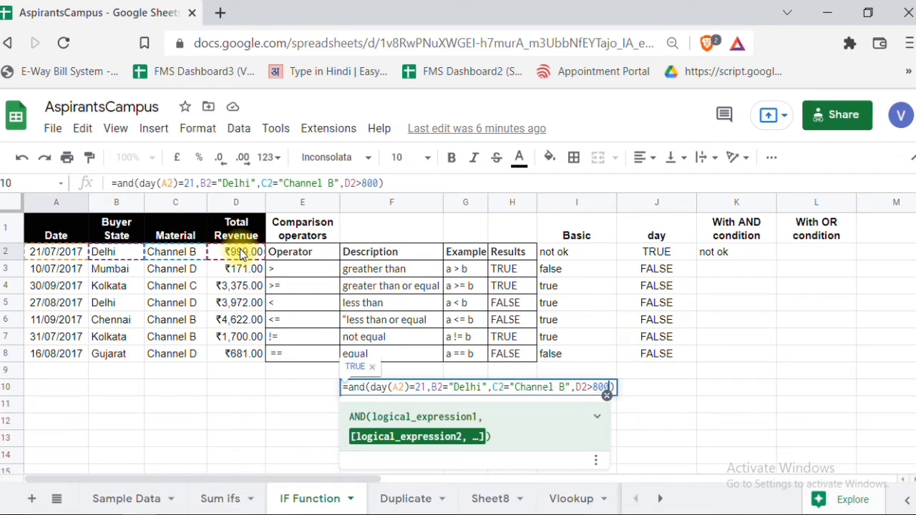
Close the four-condition AND formula in F10 and commit it to the cell
text())
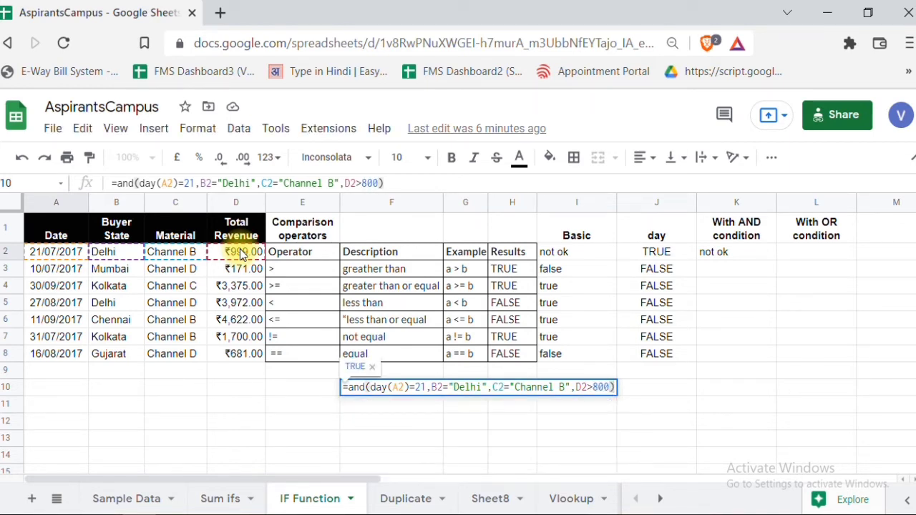
key(Return)
key(Up)
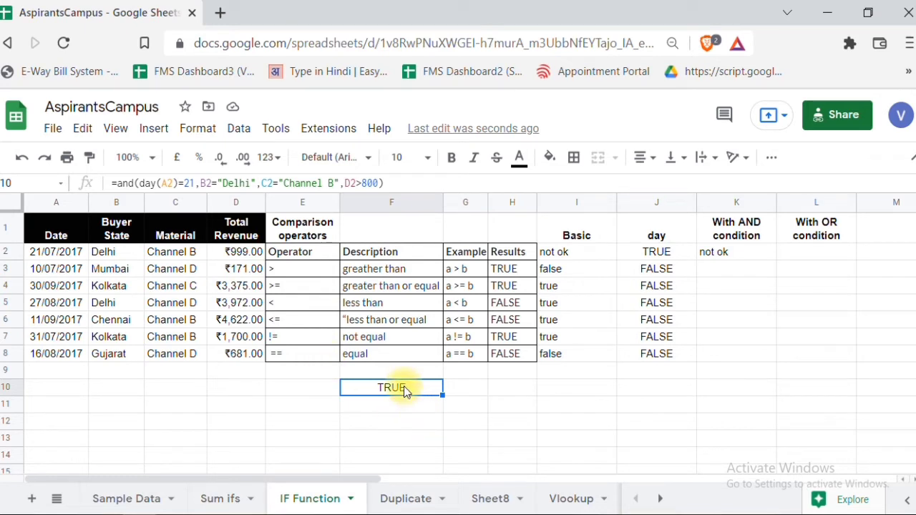
Copy the AND expression from F10's formula, leaving out the leading equals sign
double_click(714, 256)
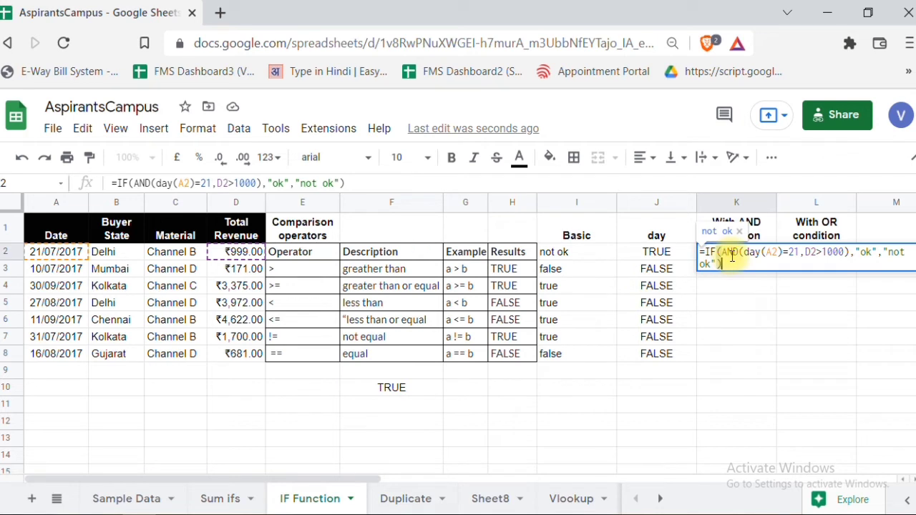
click(407, 387)
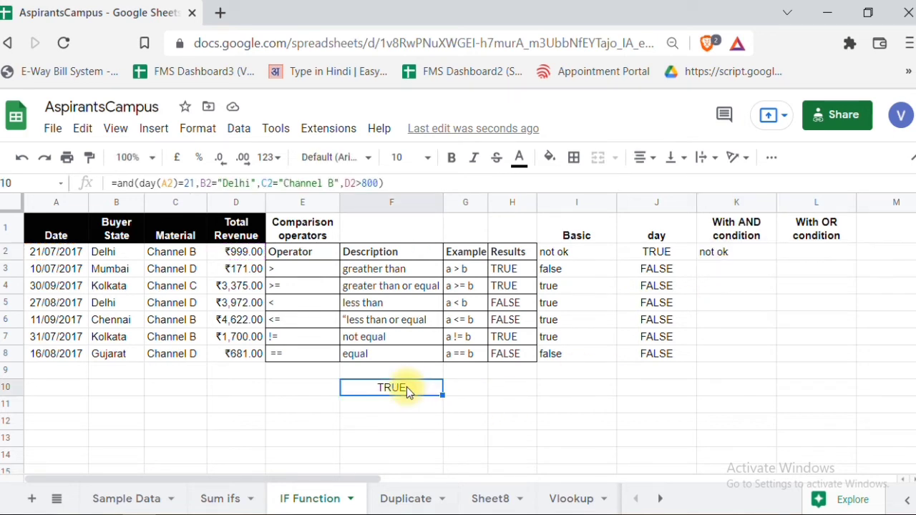
click(385, 184)
double_click(385, 184)
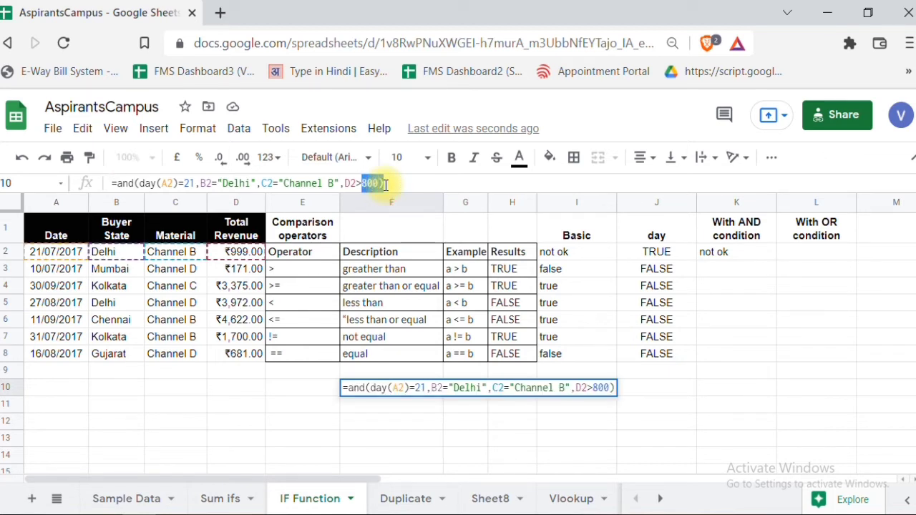
key(shift+Left)
key(shift+Left)
key(shift+Left)
key(shift+Left)
key(shift+Left)
key(shift+Left)
key(shift+Left)
key(shift+Left)
key(shift+Left)
key(shift+Left)
key(shift+Left)
key(shift+Left)
key(shift+Left)
key(shift+Left)
key(shift+Left)
key(shift+Left)
key(shift+Left)
key(shift+Left)
key(shift+Left)
key(shift+Left)
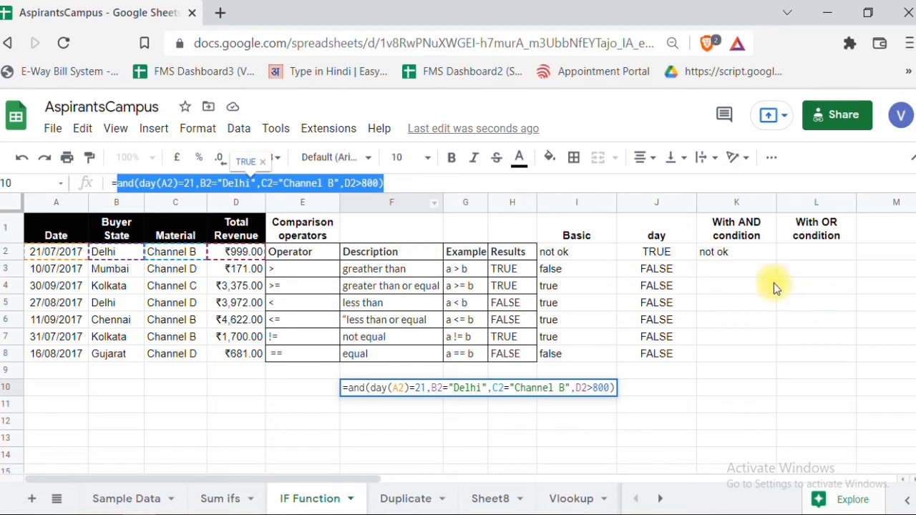
Start an IF formula in K3 with and(day(A2)=21,B2="Delhi",C2="Channel B",D2>800) as its logical expression
double_click(712, 270)
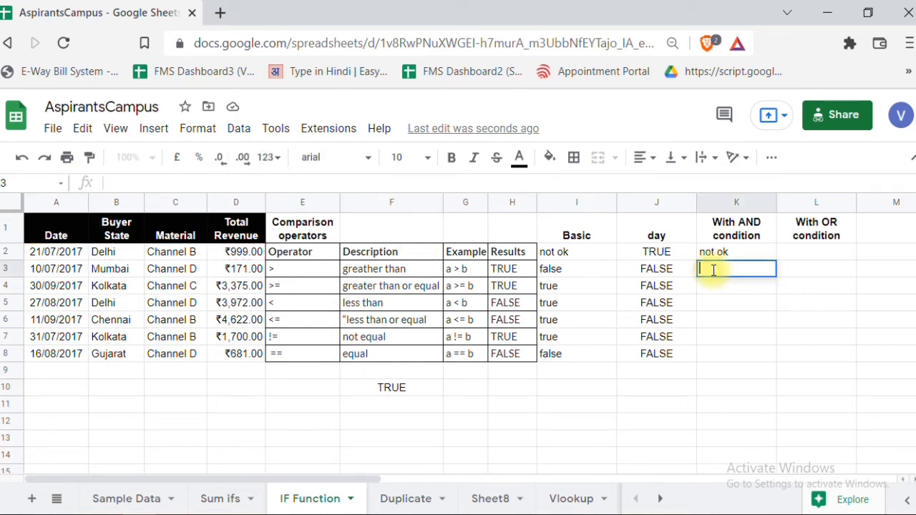
text(=if)
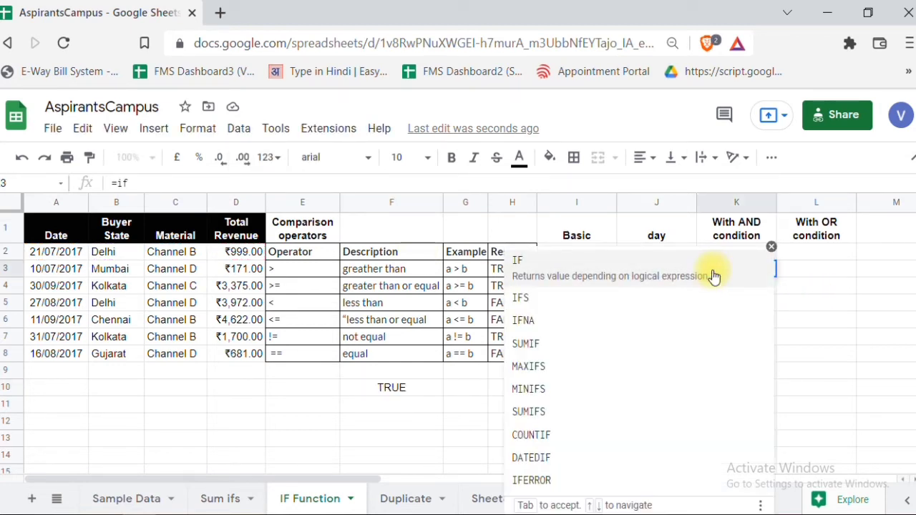
text(()
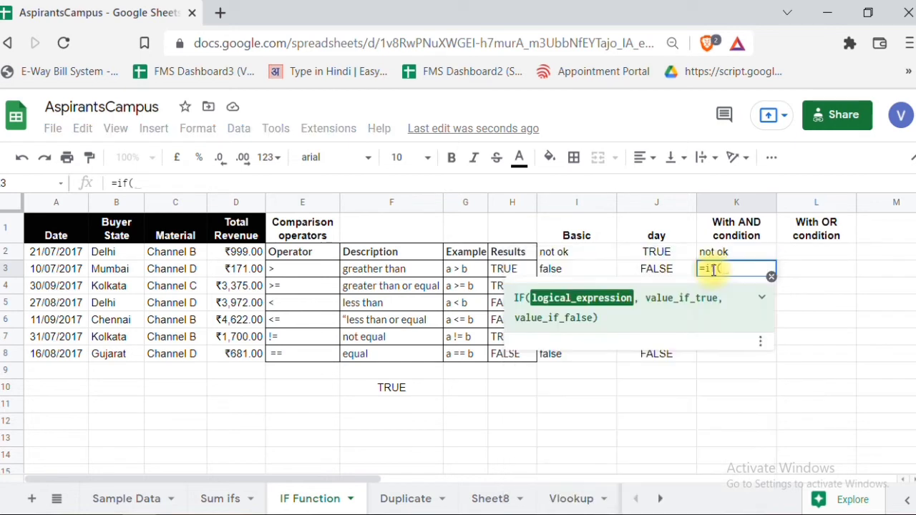
text(and(day(A2)=21,B2="Delhi",C2="Channel B",D2>800))
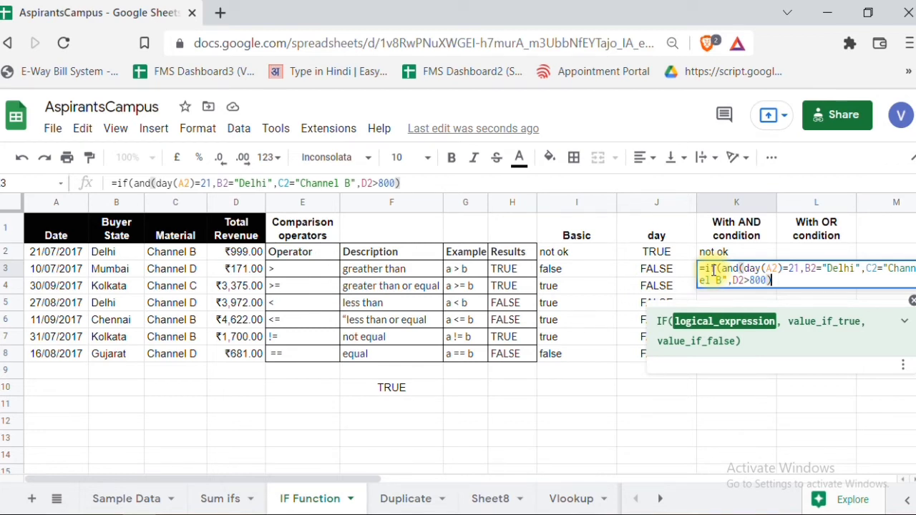
Complete the K3 formula with "ok" as the true value and "notok" as the false value, and commit it
text(, )
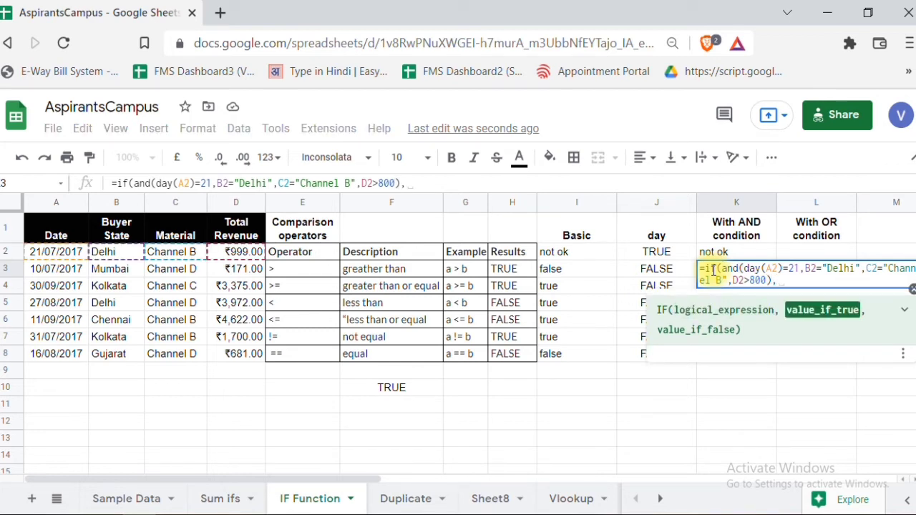
text(")
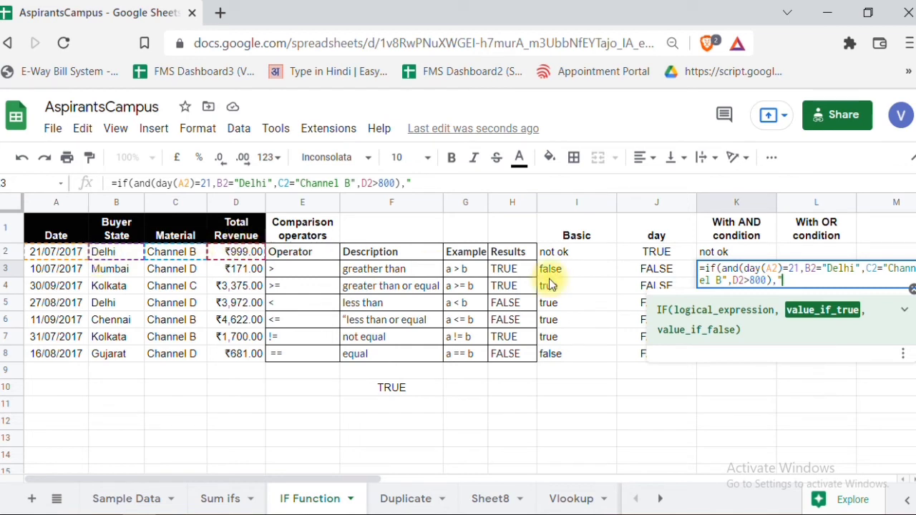
text(ok")
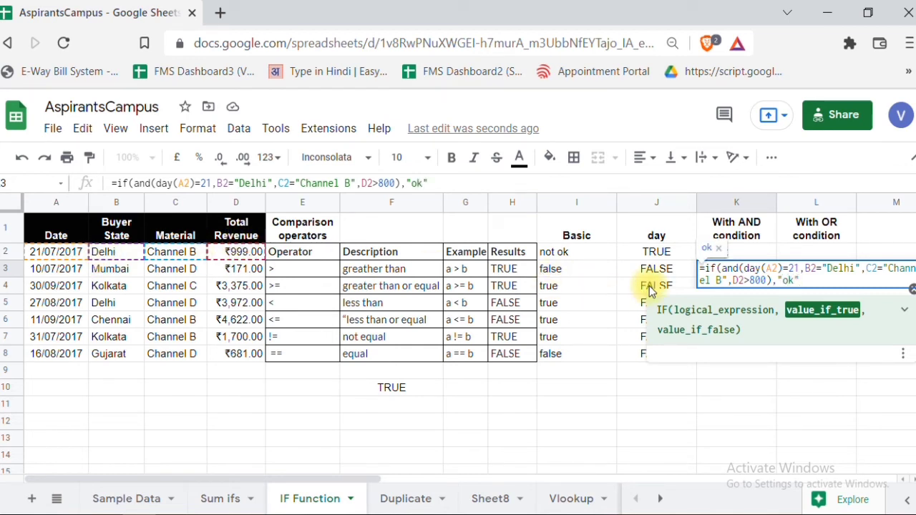
text(,)
text("n)
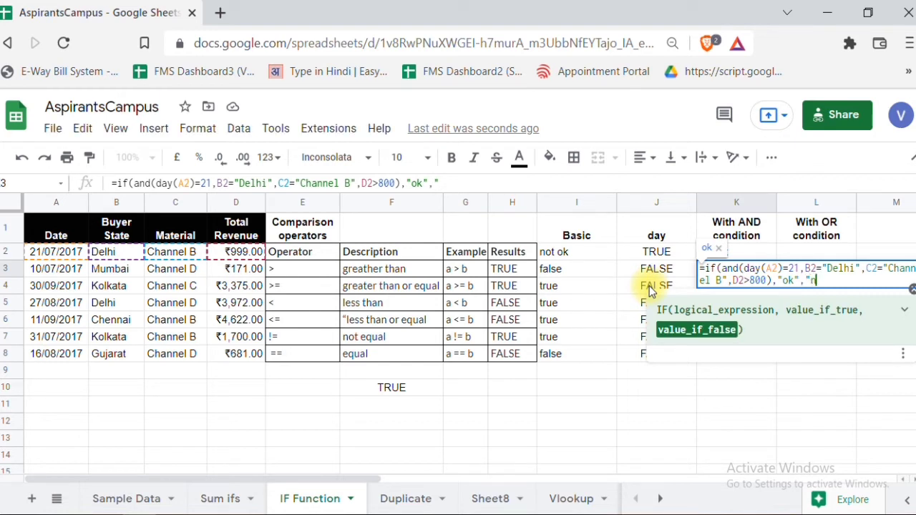
text(otok"))
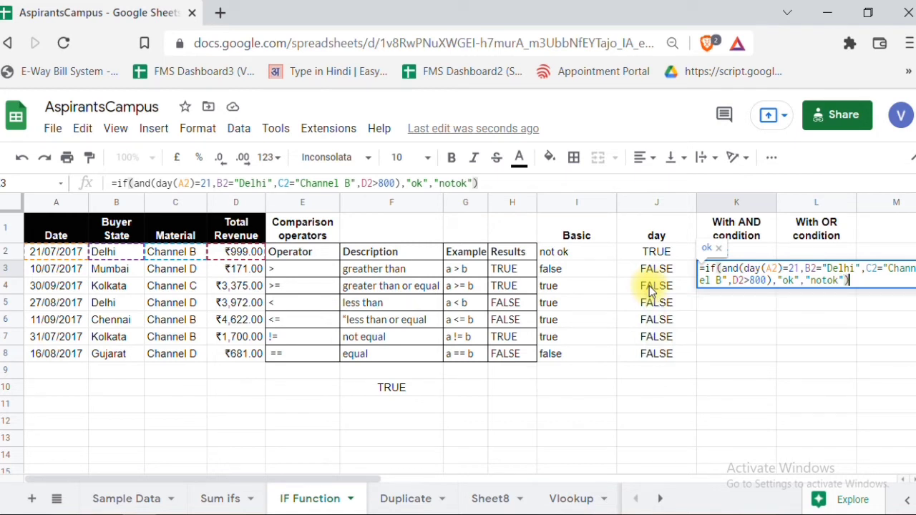
key(Return)
key(Up)
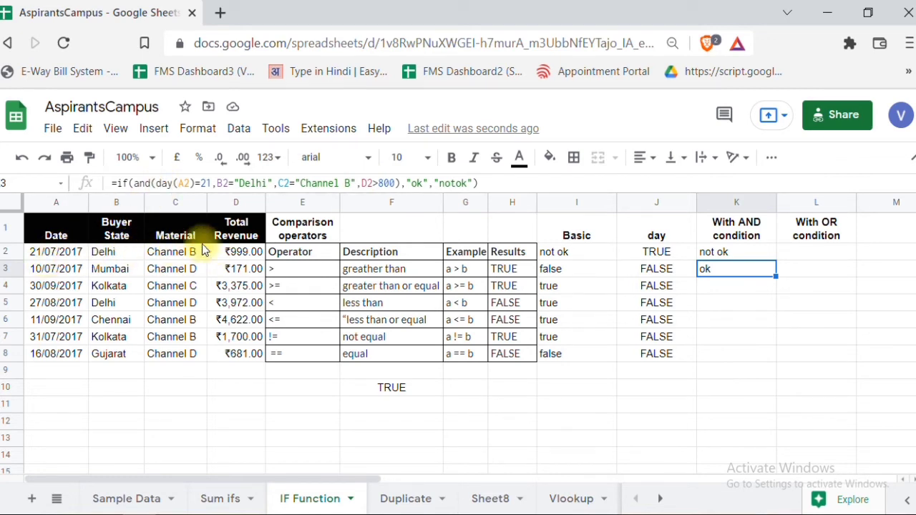
Start an IF formula with a nested OR in L2, using day(A2)=21 as the first condition
click(792, 256)
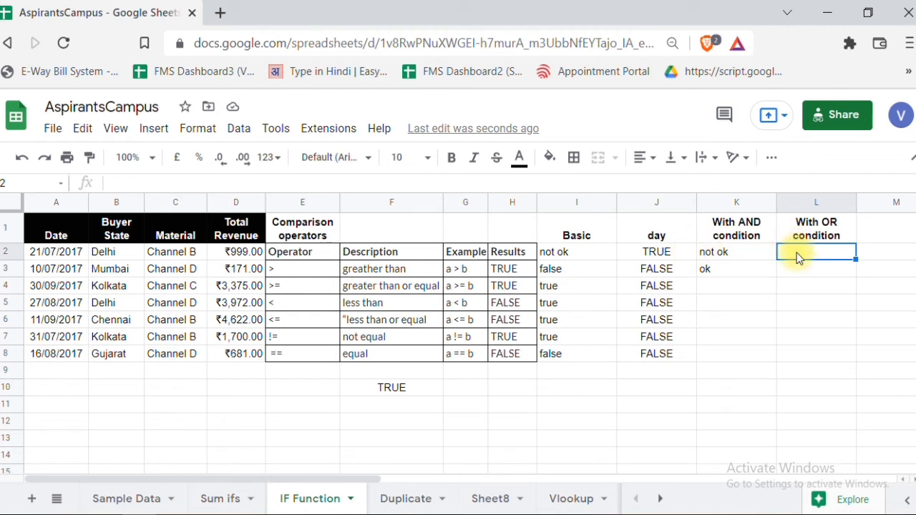
text(=)
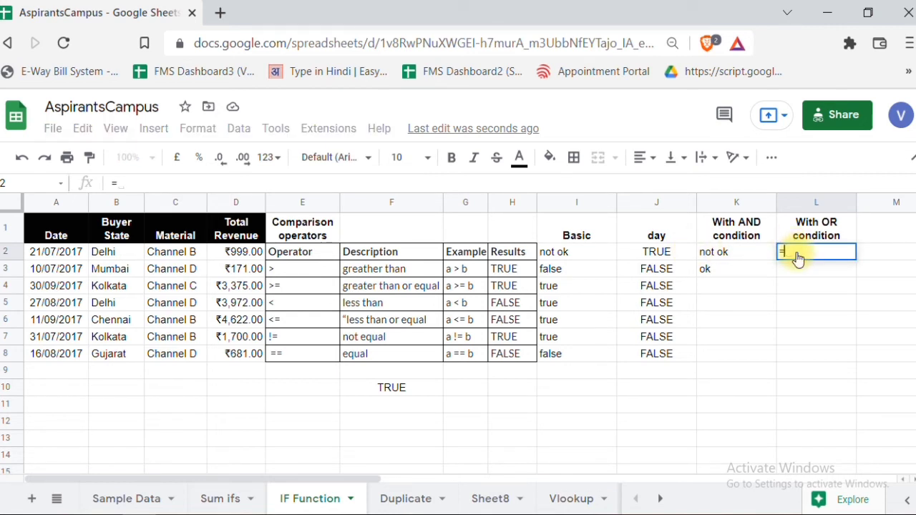
text(if)
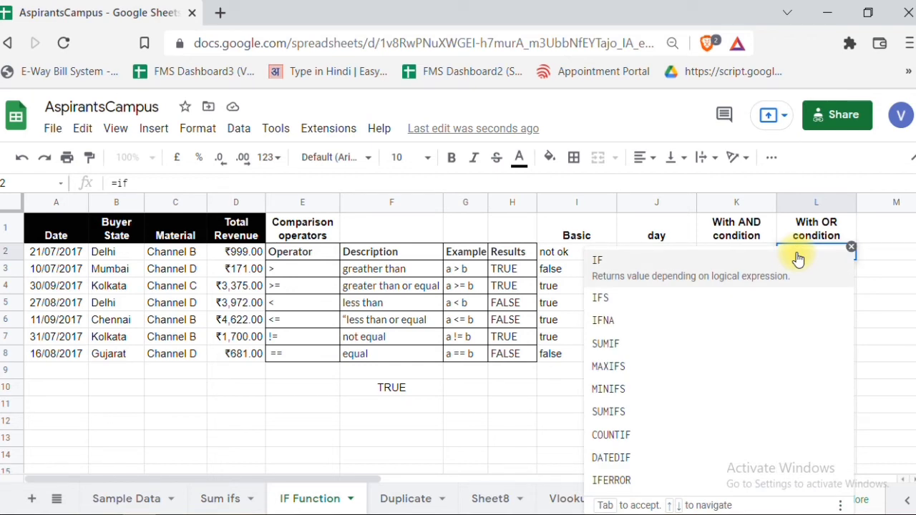
key(Tab)
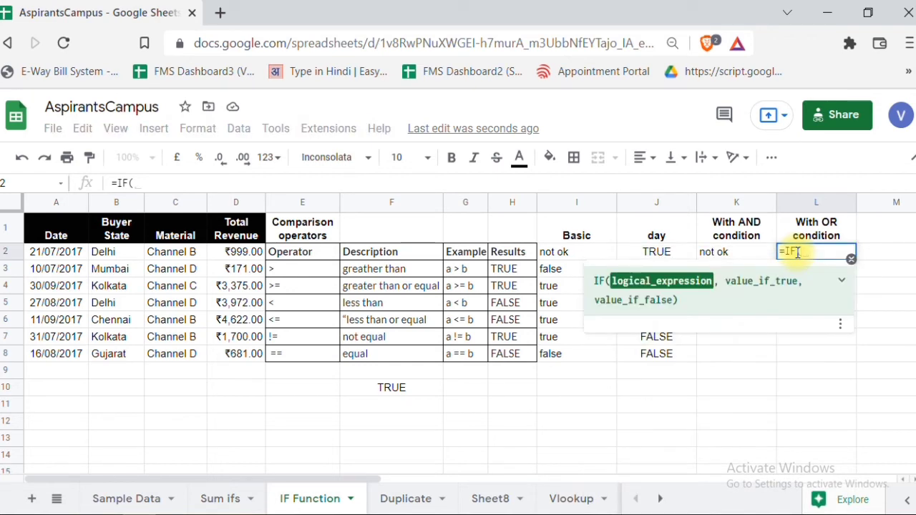
text(or)
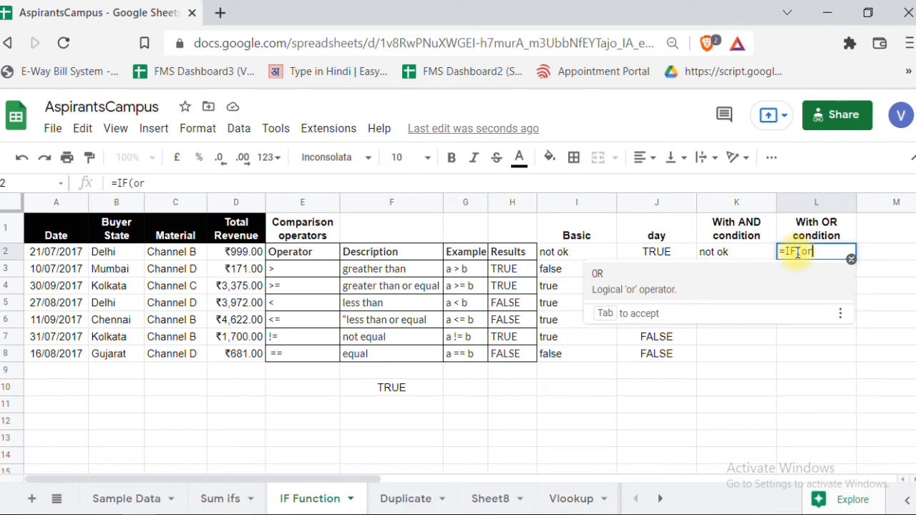
text(()
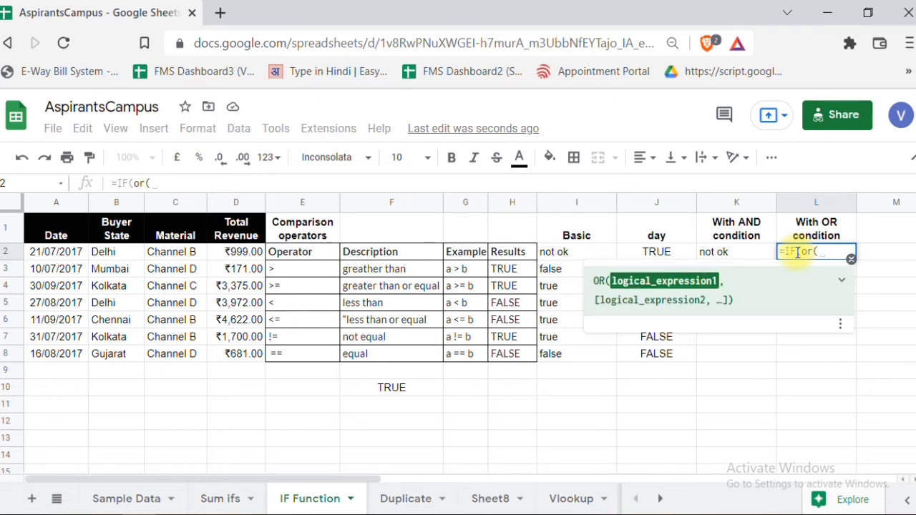
text(day()
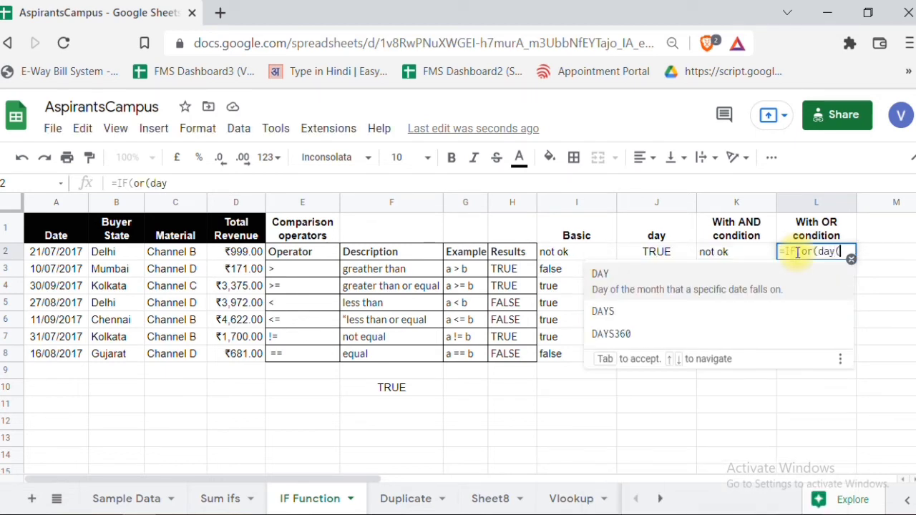
click(60, 255)
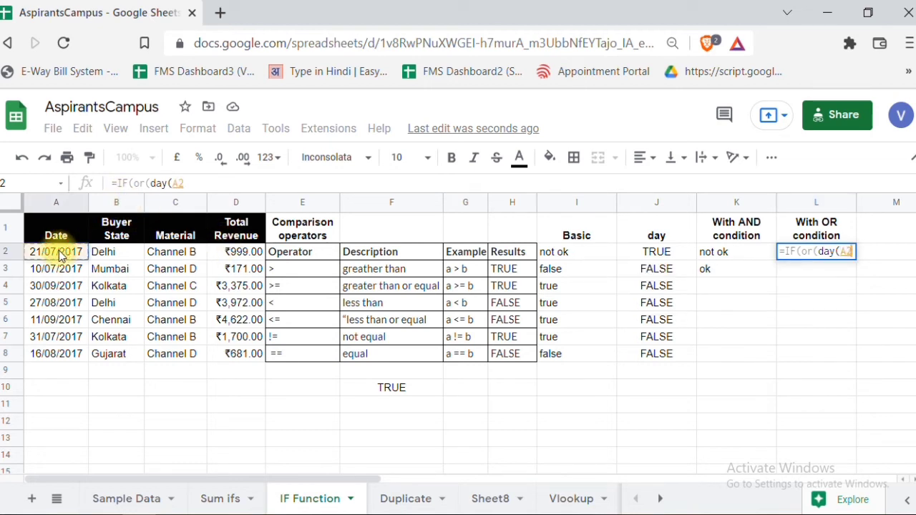
text()=21)
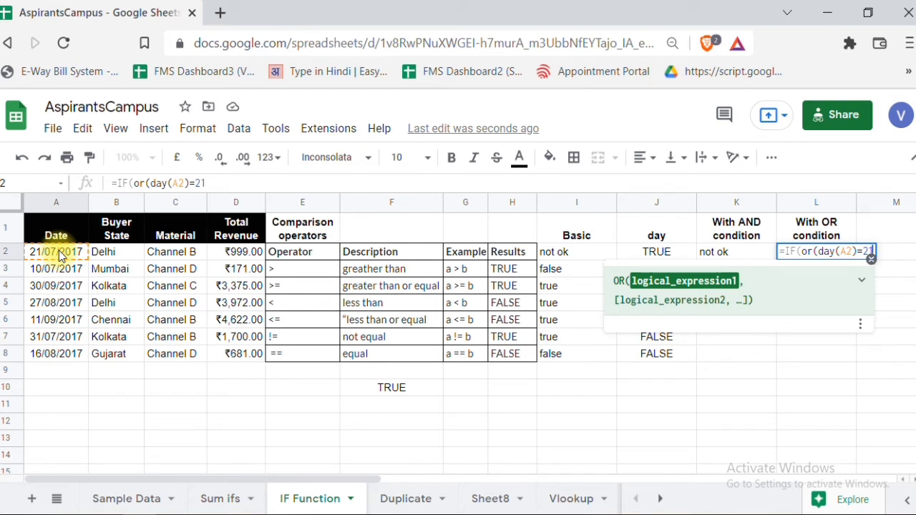
Add D2>1000 as the second condition of the L2 formula and close the OR
text(,)
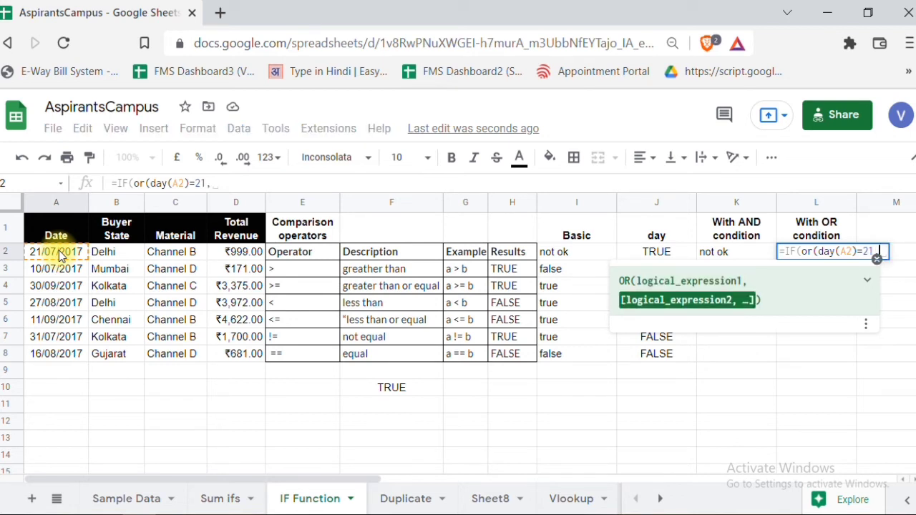
click(237, 254)
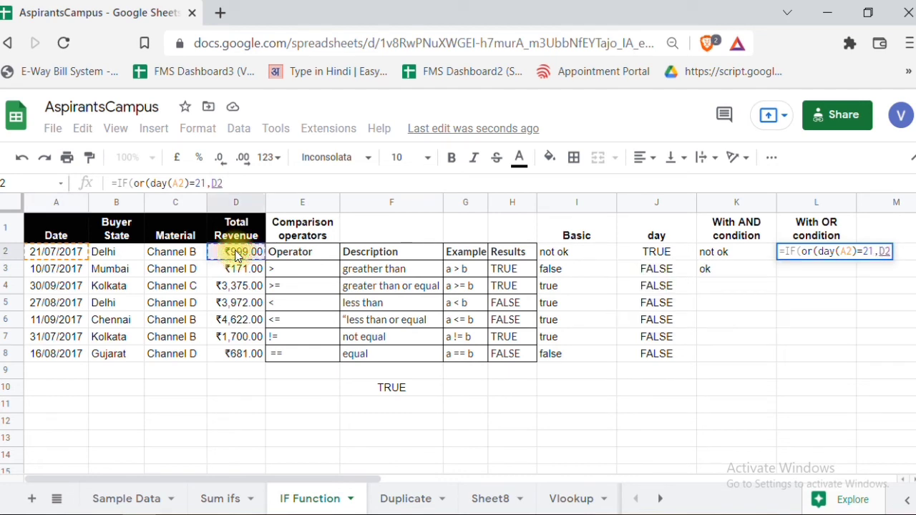
text(>1)
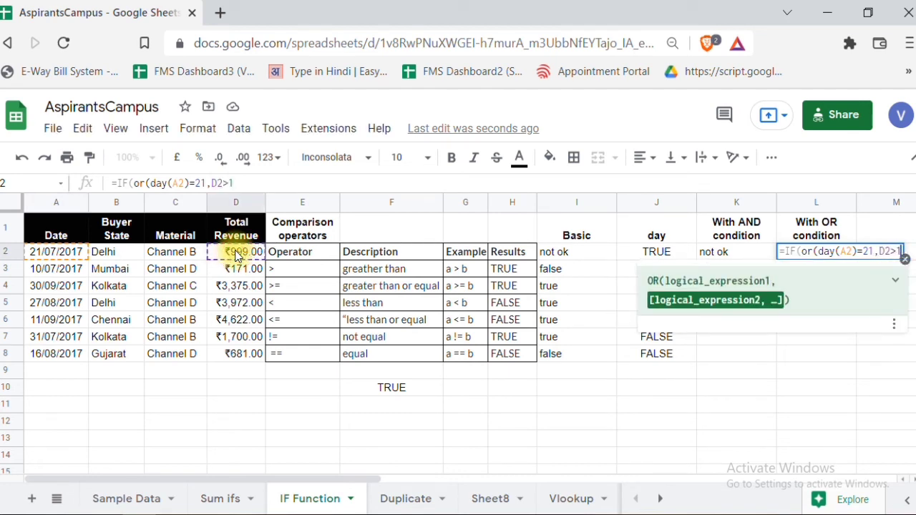
text(000)
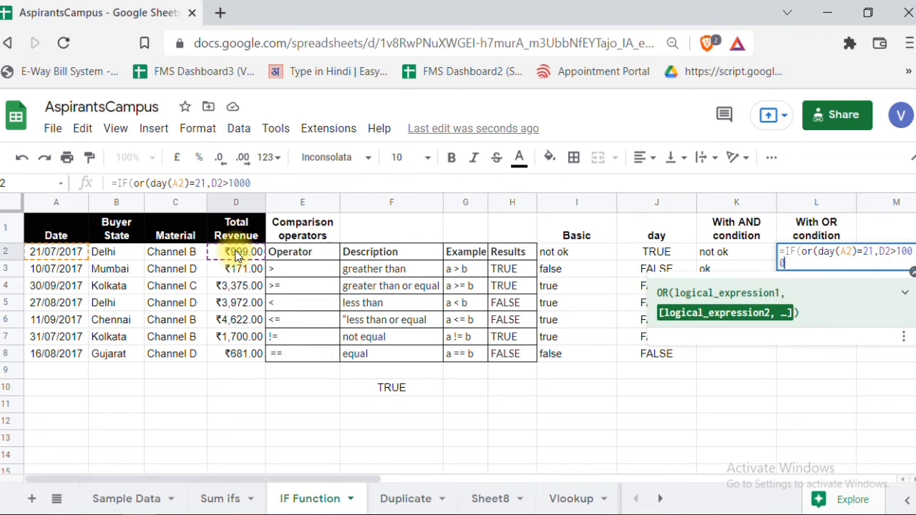
text())
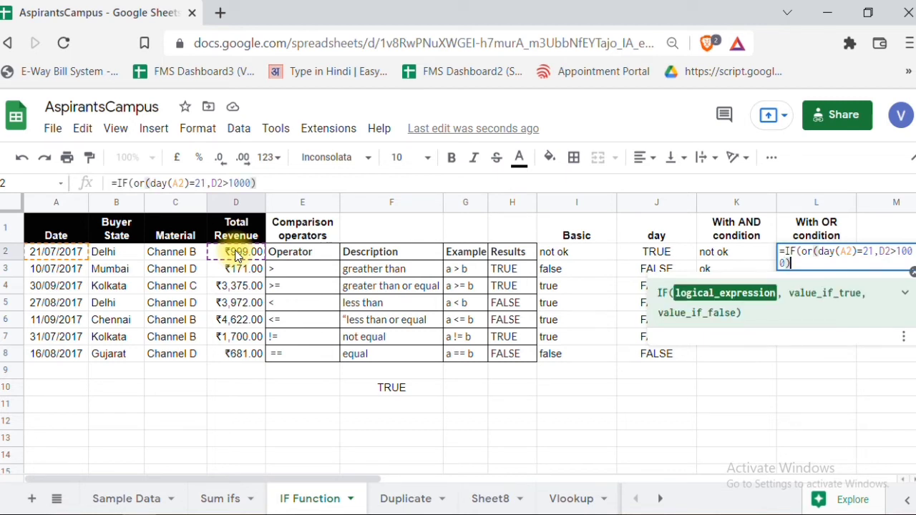
Complete the L2 formula with "ok" as the true value and "Notok" as the false value, and commit it
text(,)
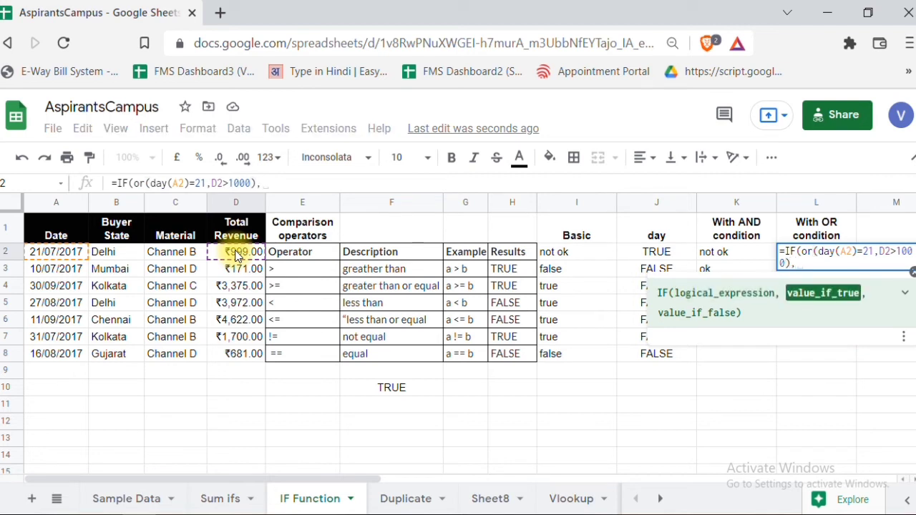
text("o)
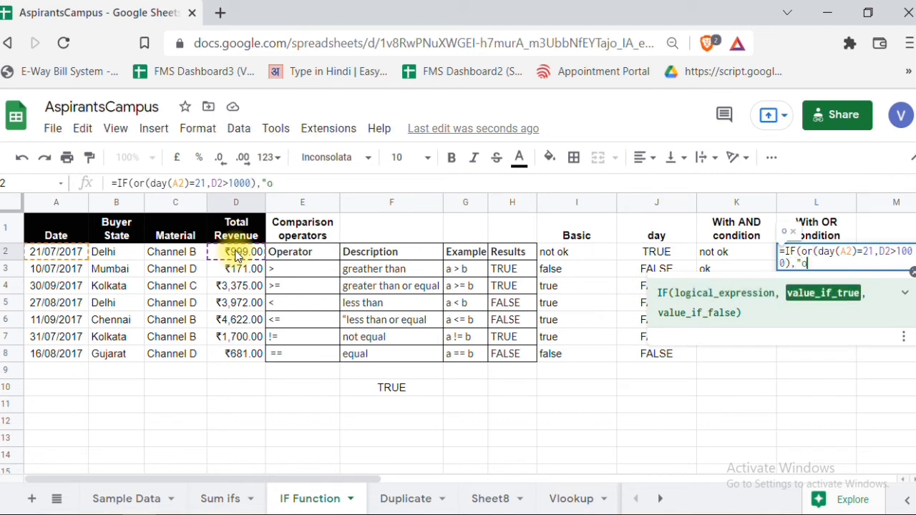
text(k",)
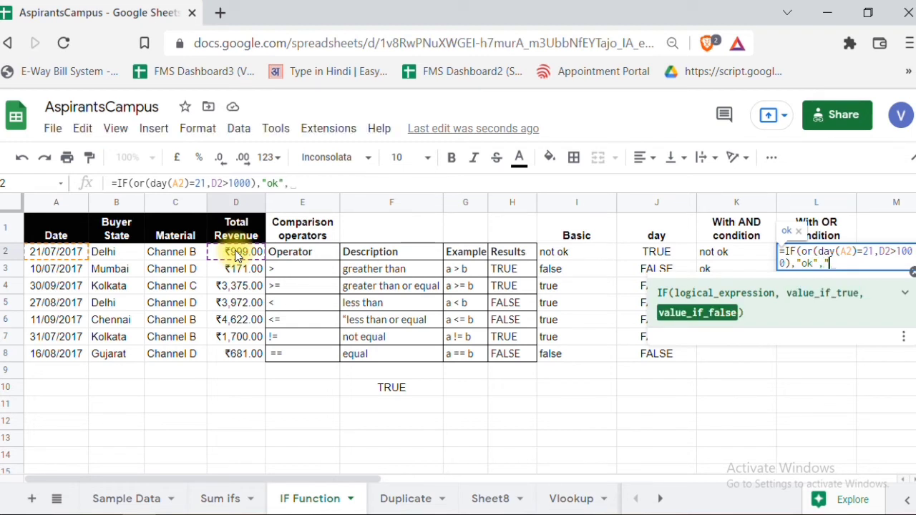
text("Notok")
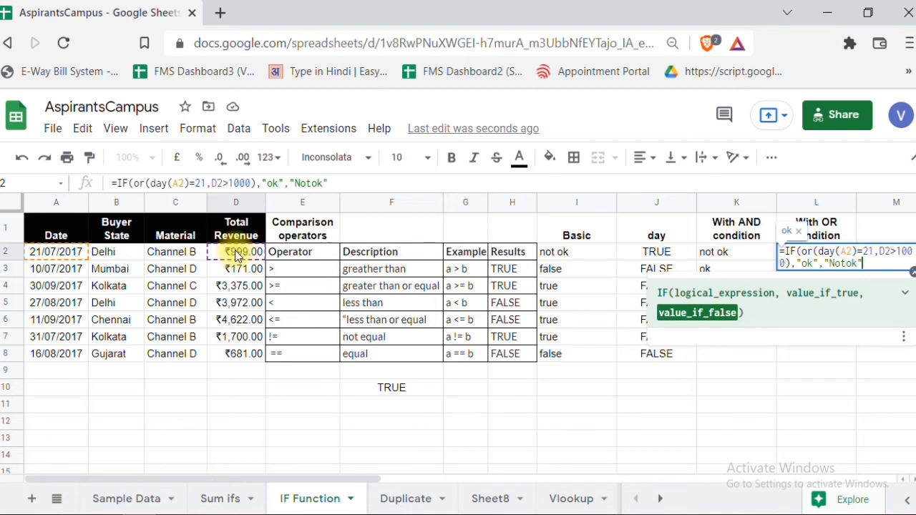
text())
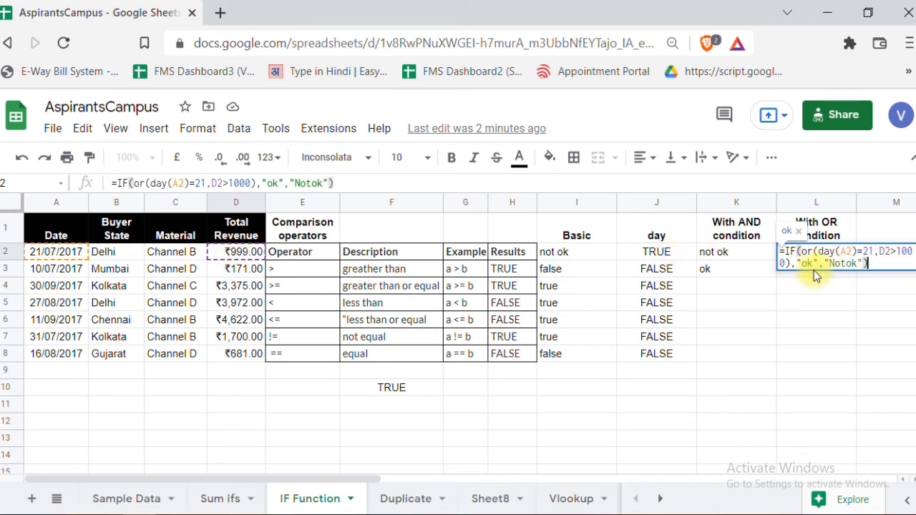
key(Return)
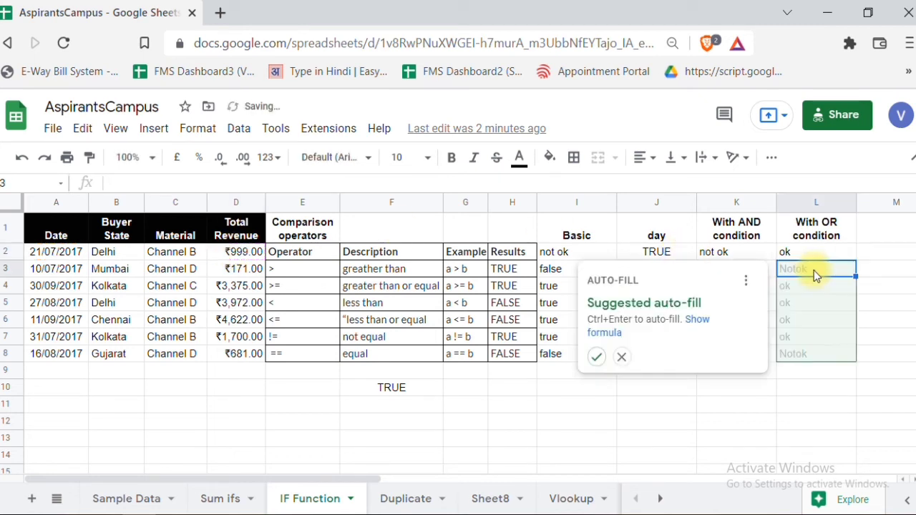
Accept the suggested auto-fill of the OR formula for L3:L8 and review the row 2 formulas in columns L, K and J
click(593, 359)
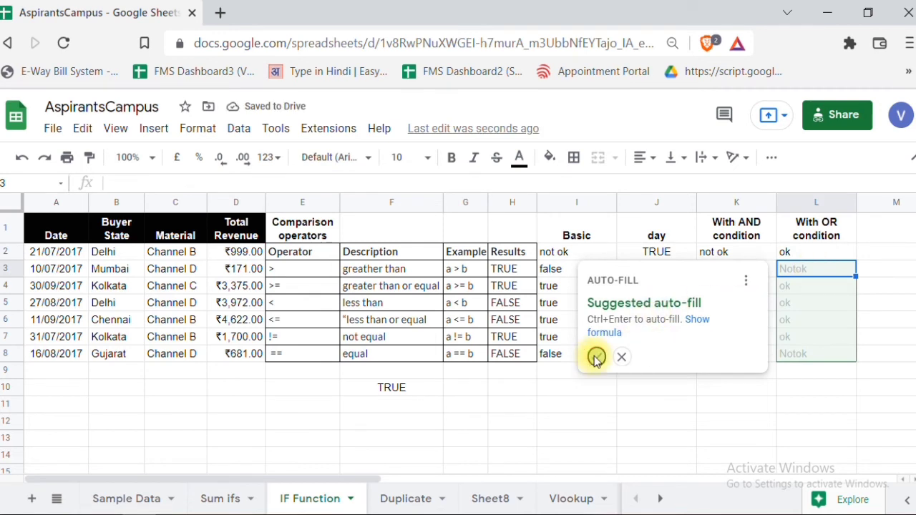
click(798, 256)
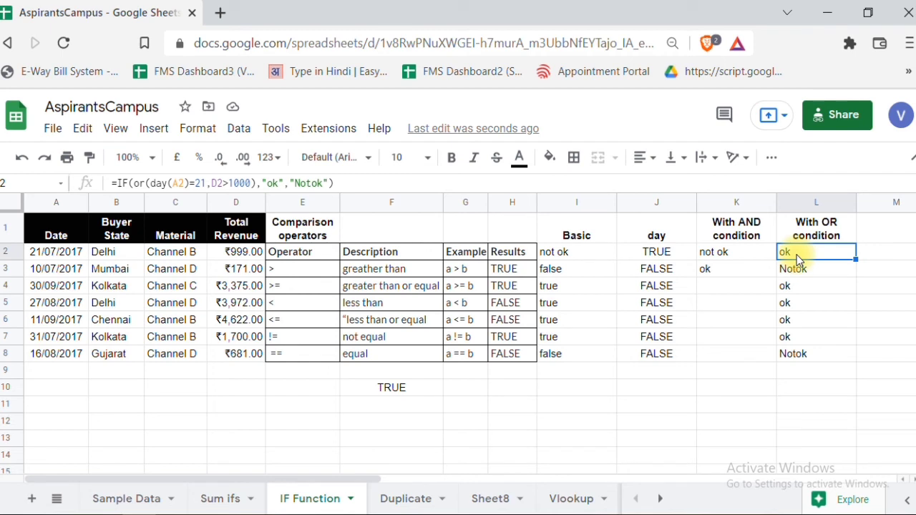
key(Left)
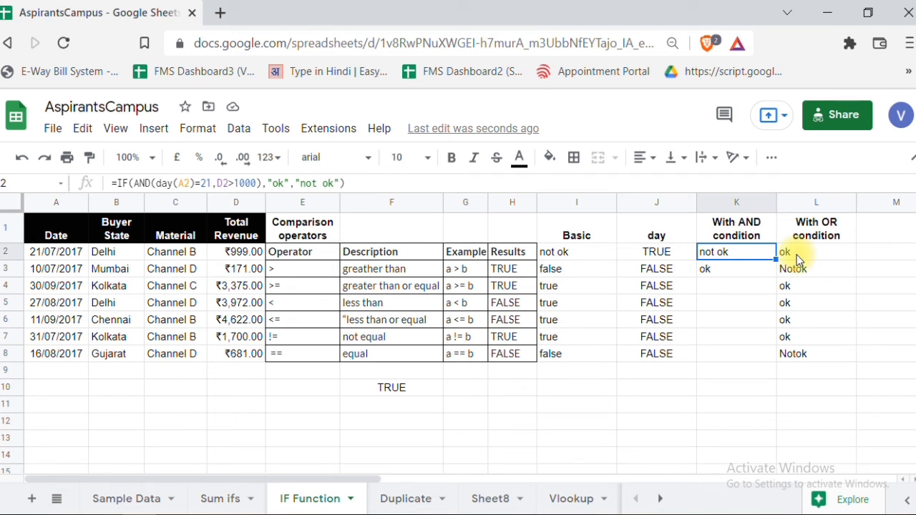
key(Left)
key(Left)
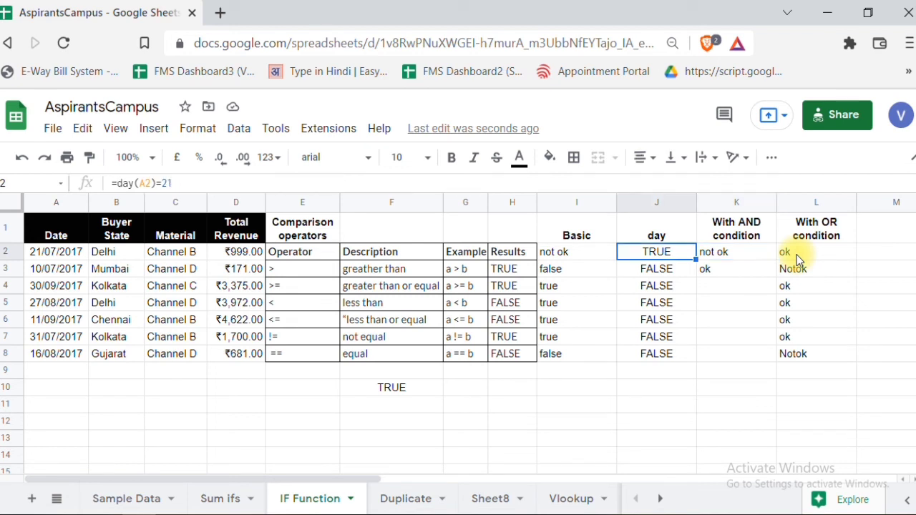